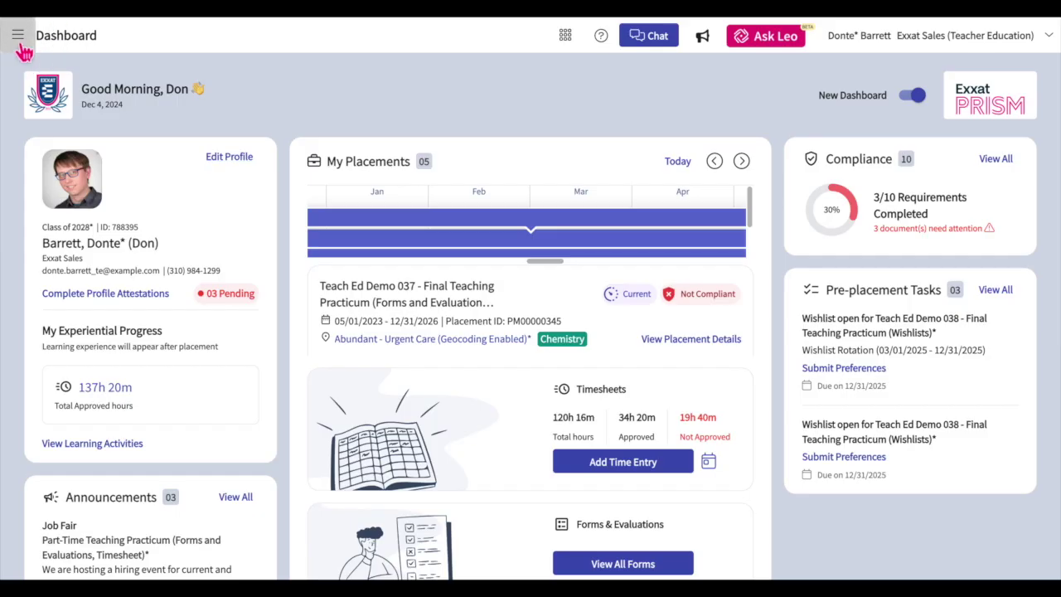
- Open the student's profile page from the dashboard
left_click(19, 38)
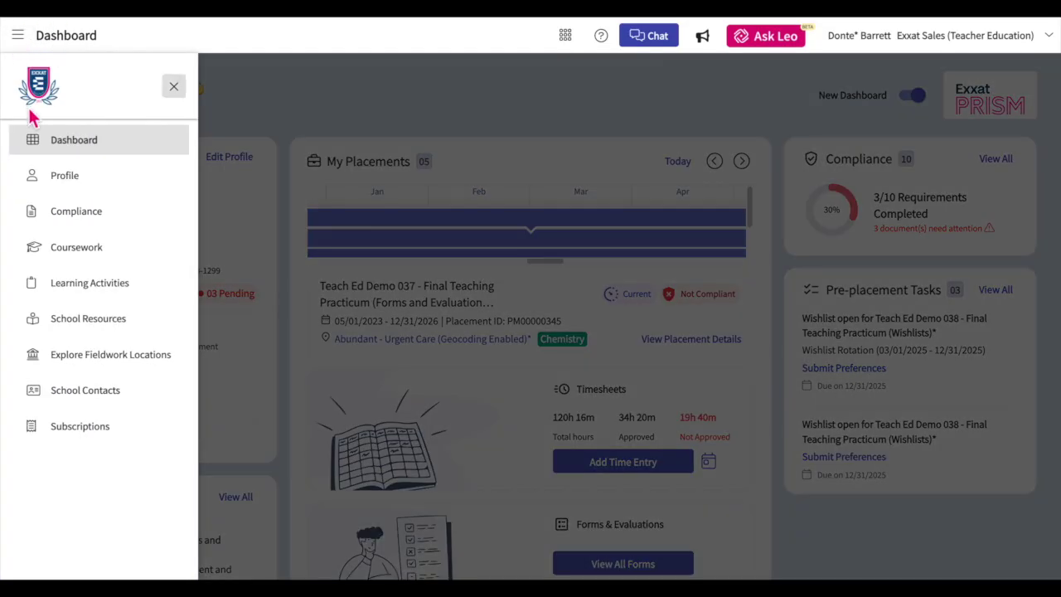
left_click(72, 181)
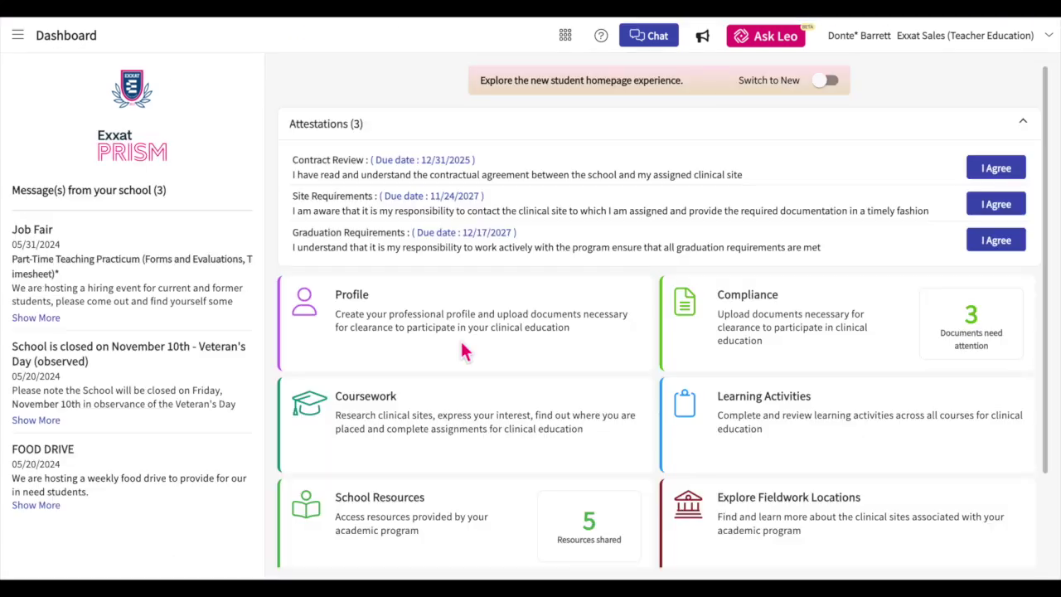
left_click(356, 305)
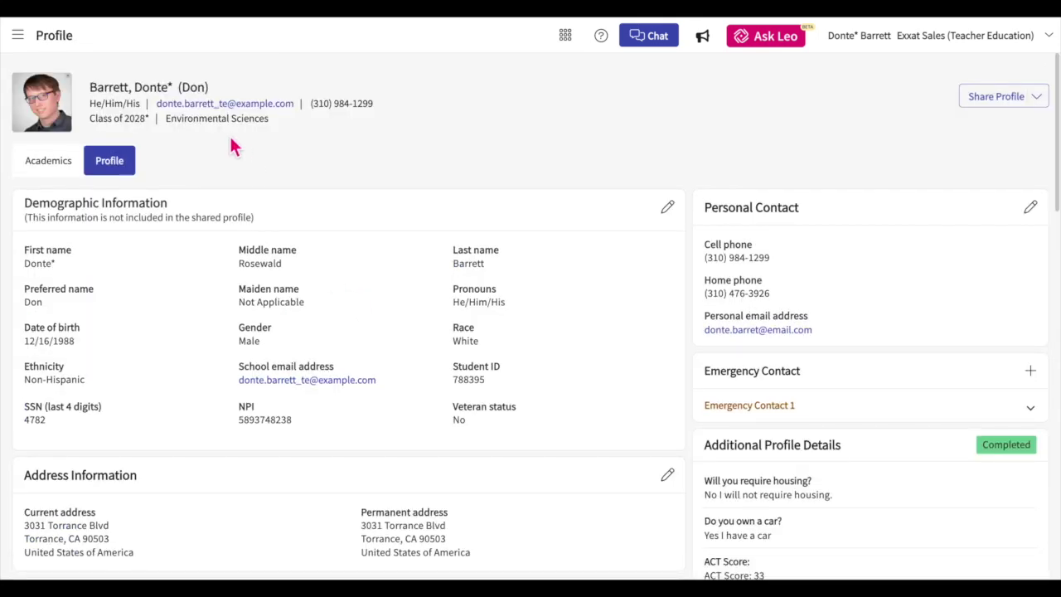
- Return to the dashboard, switch between its old and new versions, and dismiss the new dashboard's introduction
left_click(20, 42)
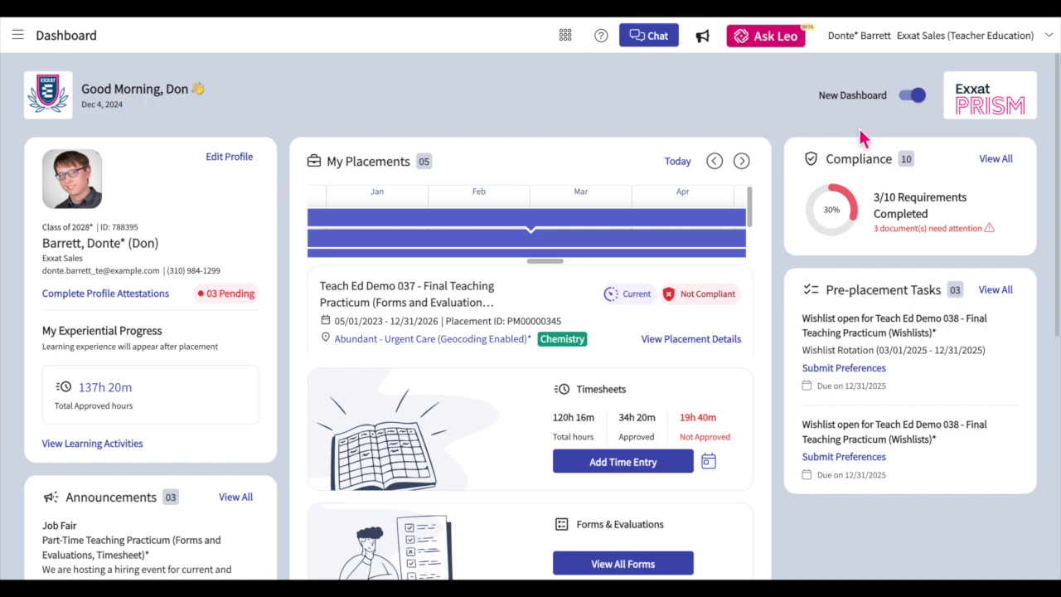
left_click(920, 99)
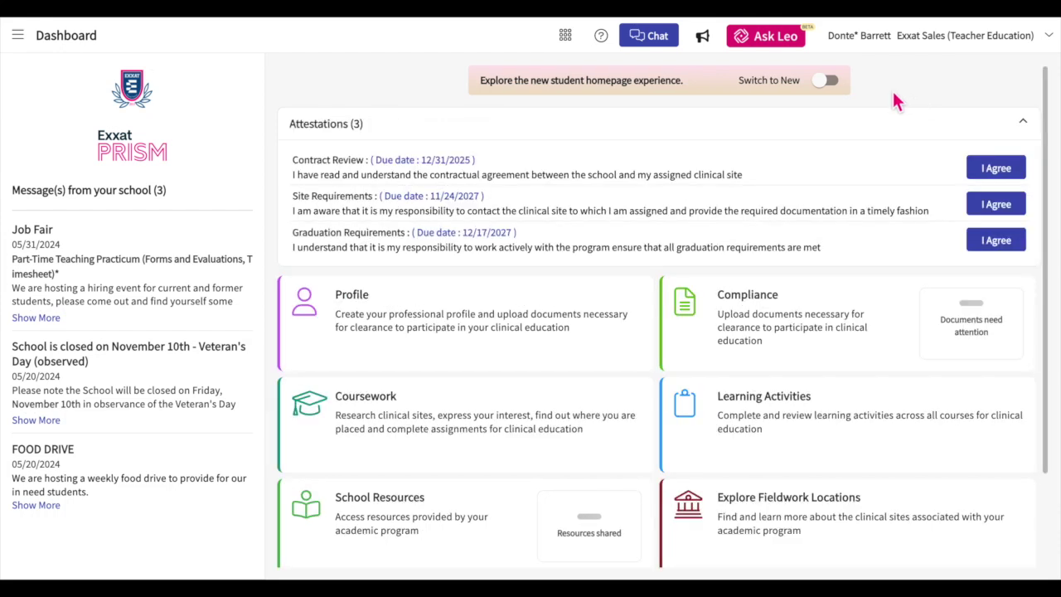
left_click(827, 82)
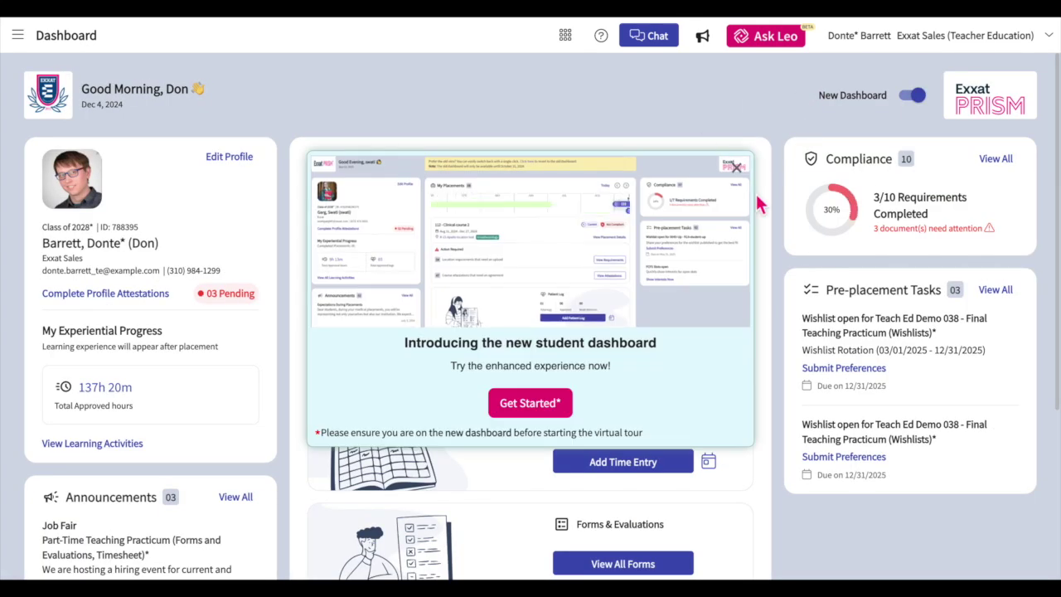
left_click(742, 174)
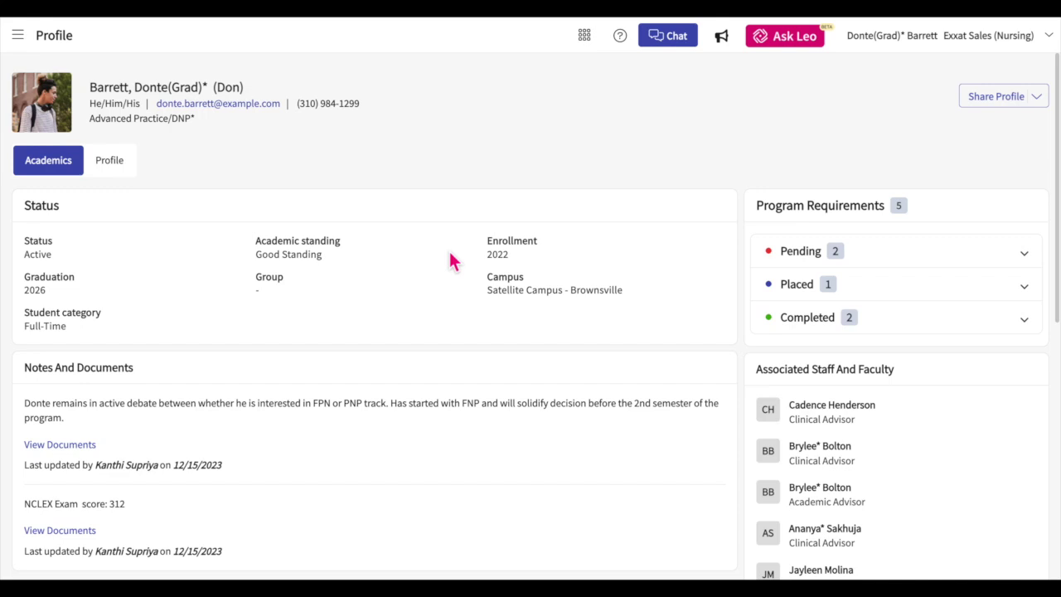
- Review the academic status, notes and documents, program requirements, associated staff and agreed attestations in the profile's Academics section
scroll(449, 255, "down", 1)
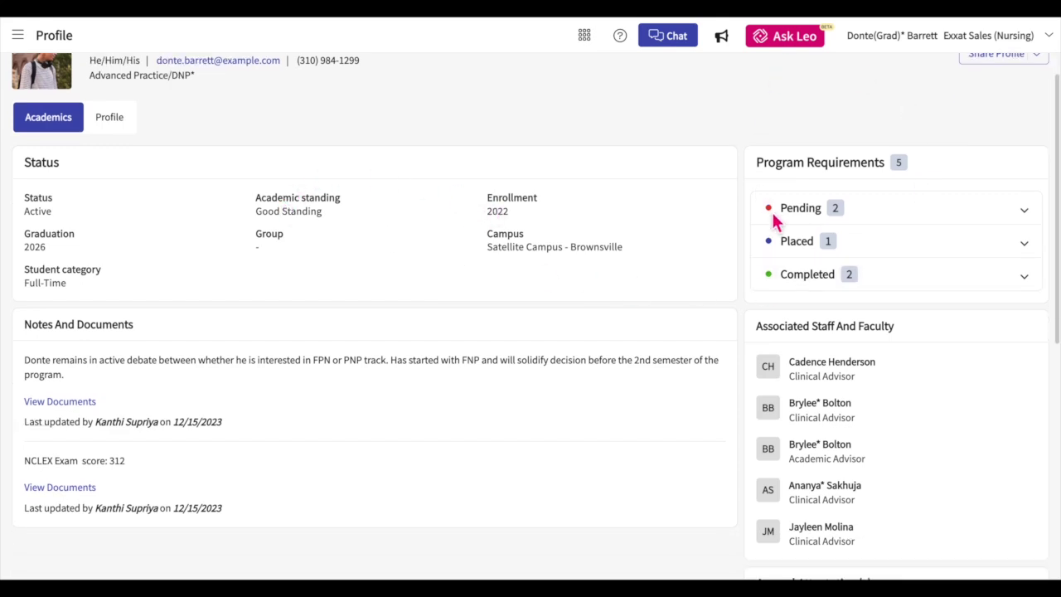
scroll(774, 248, "down", 2)
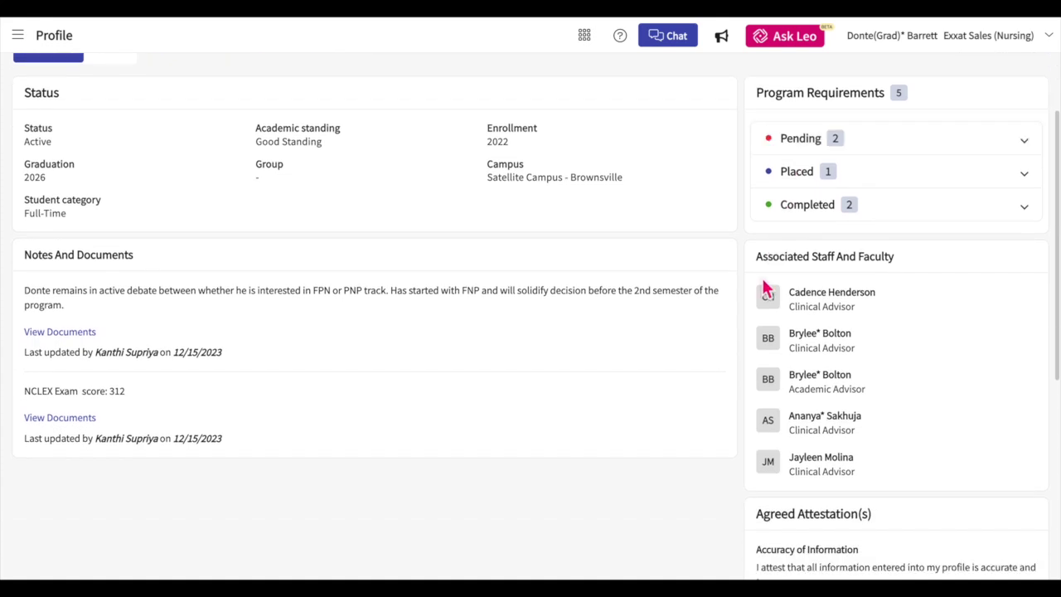
scroll(759, 373, "down", 3)
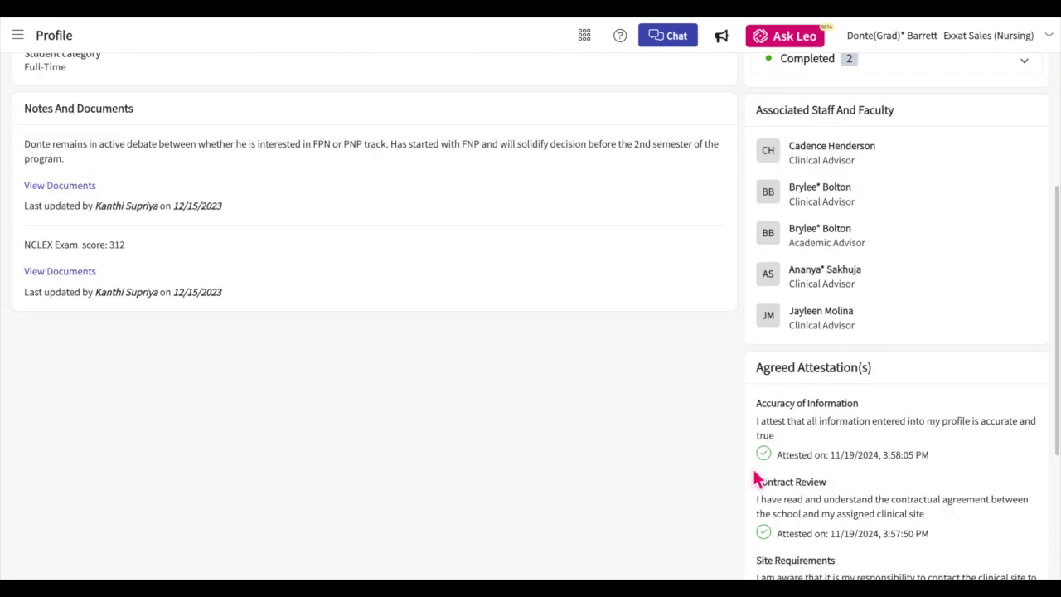
scroll(701, 412, "up", 1)
scroll(701, 412, "up", 4)
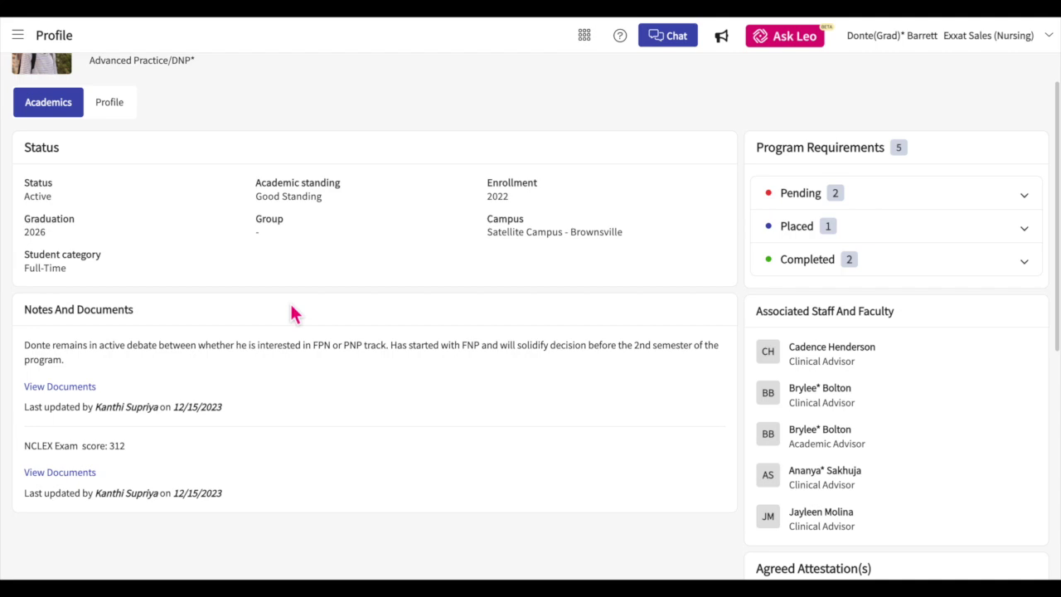
scroll(403, 367, "up", 2)
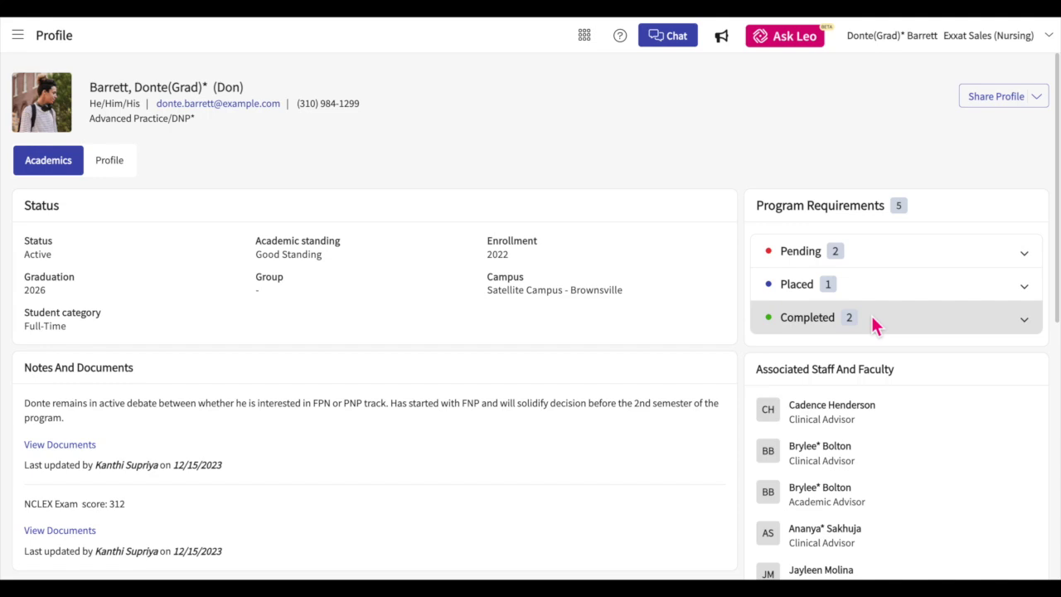
- Expand the Pending, Placed and Completed program requirements to view their entries
left_click(1026, 255)
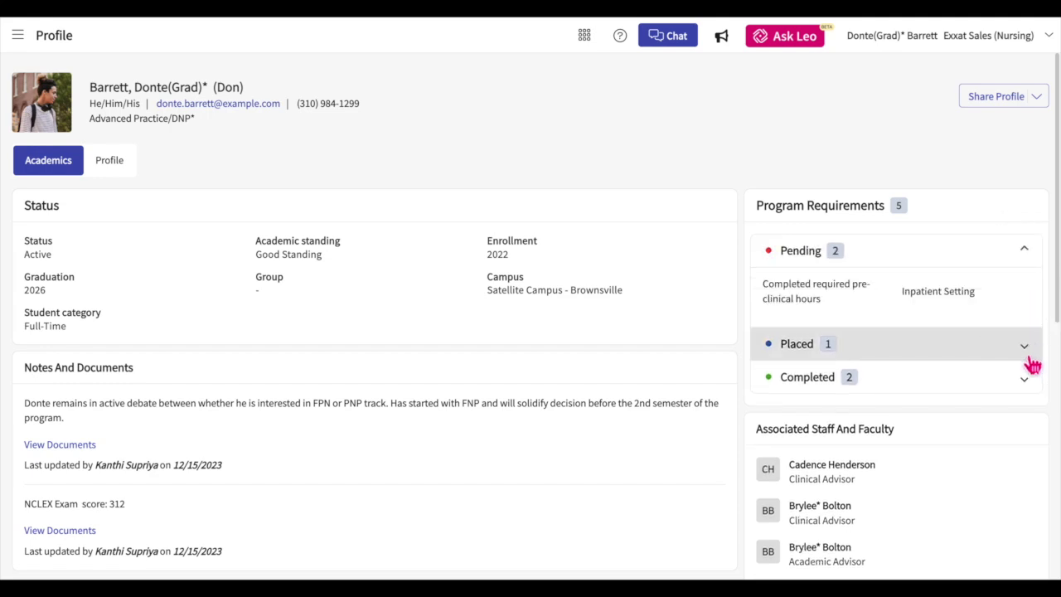
left_click(1030, 362)
left_click(1030, 454)
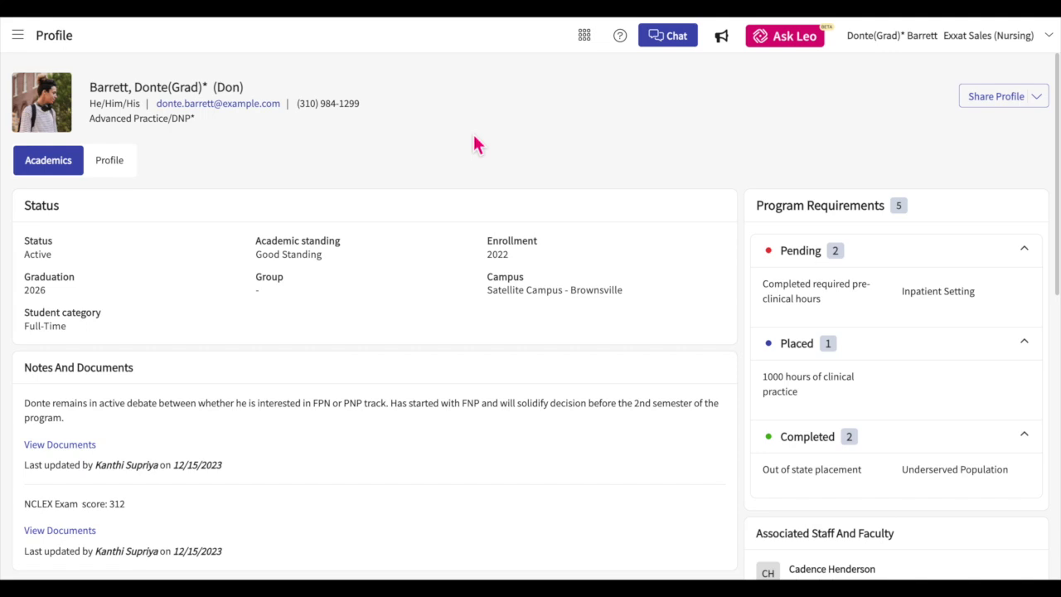
- Upload the recent image Screen Shot 2024-07-19 at 8.32.11 AM as the student's profile picture
left_click(133, 168)
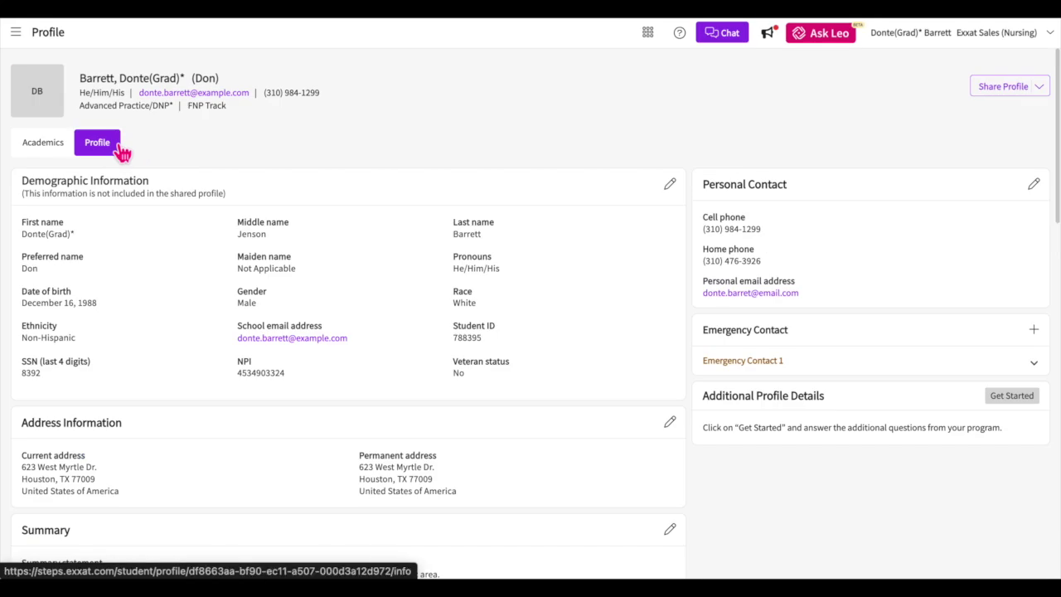
mouse_move(45, 106)
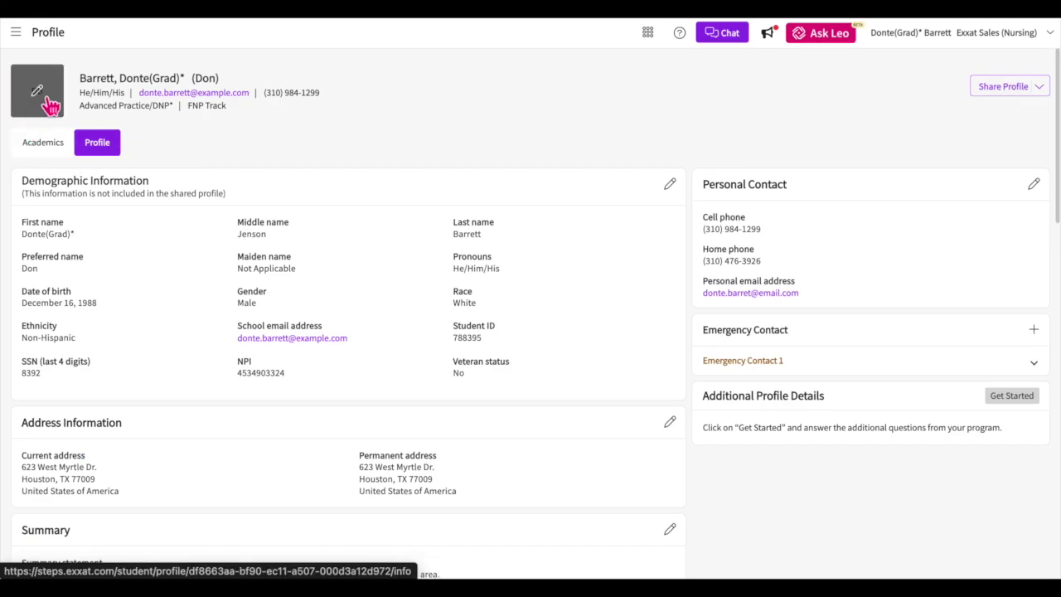
left_click(48, 101)
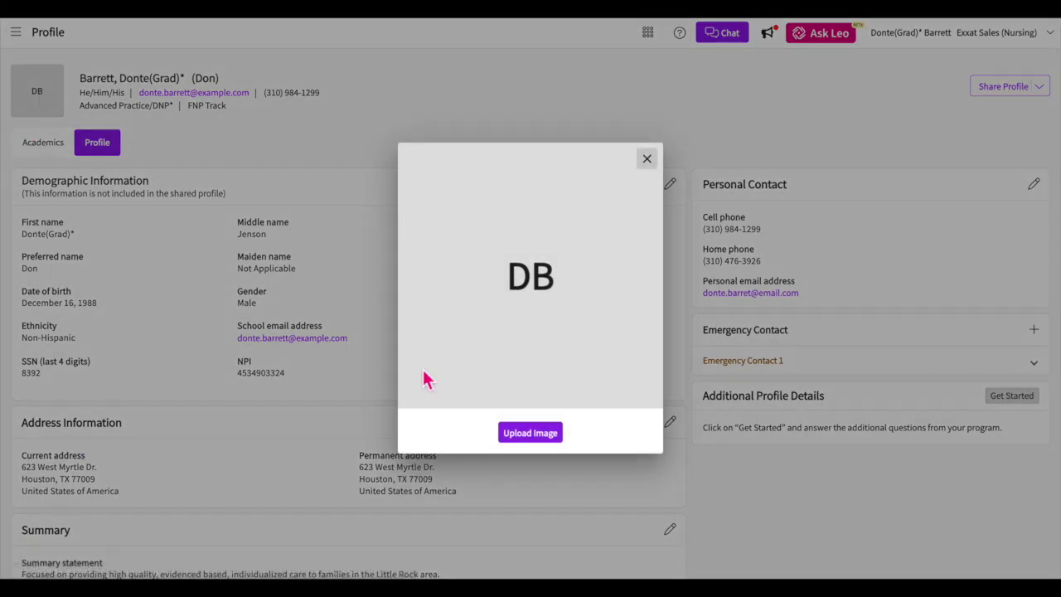
left_click(520, 441)
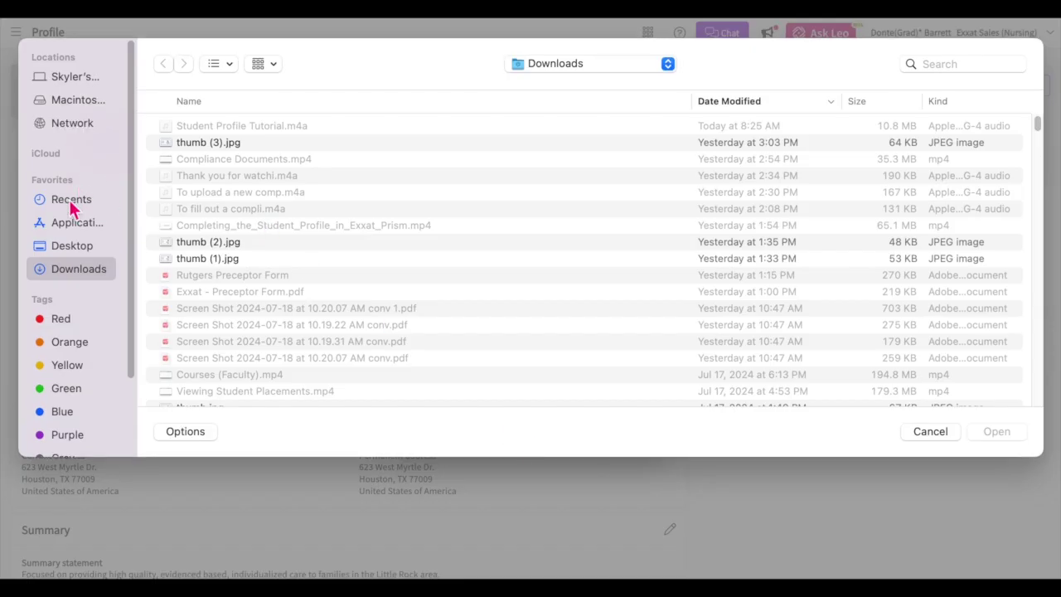
left_click(71, 204)
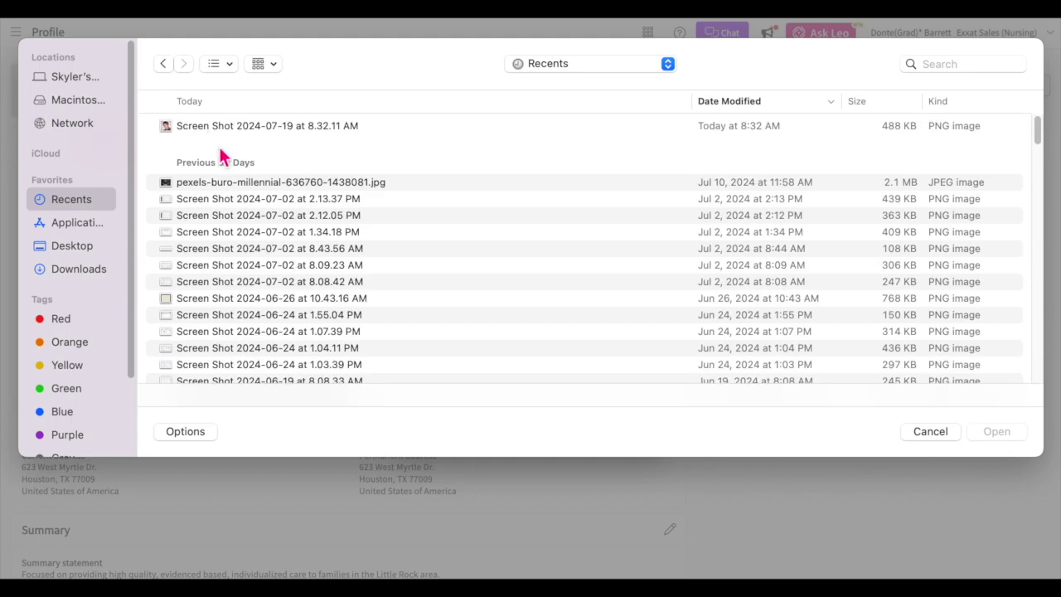
left_click(230, 128)
left_click(1001, 432)
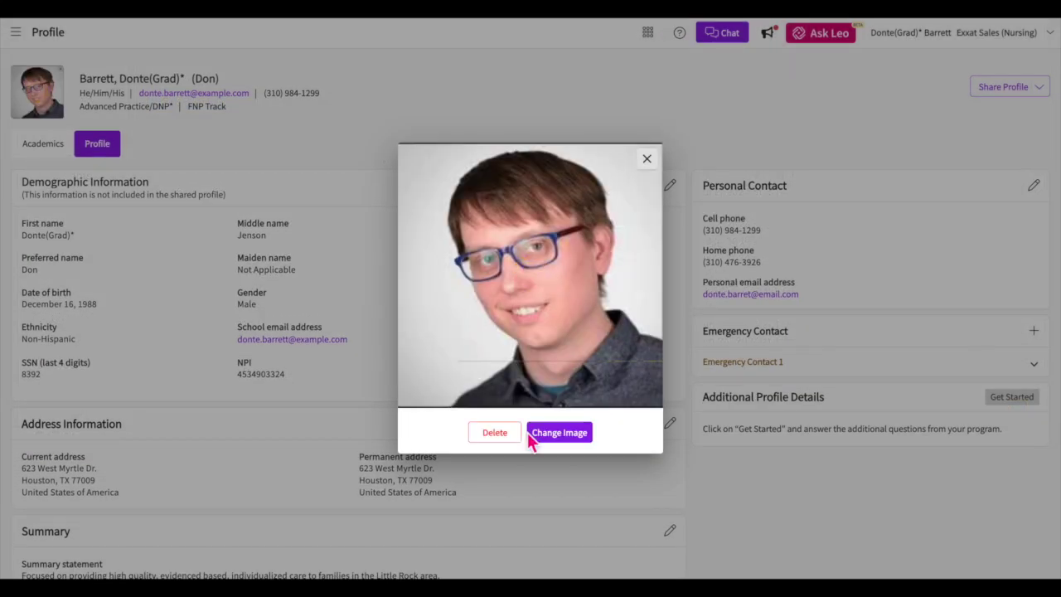
left_click(646, 159)
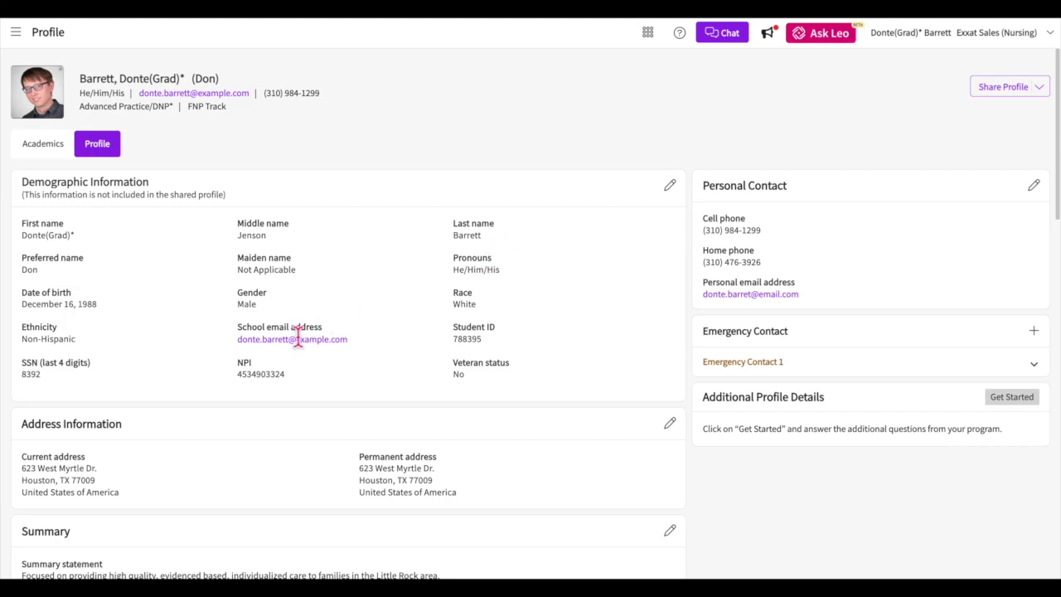
- Open the demographic information for editing, inspect its fields, and close it without saving
left_click(671, 186)
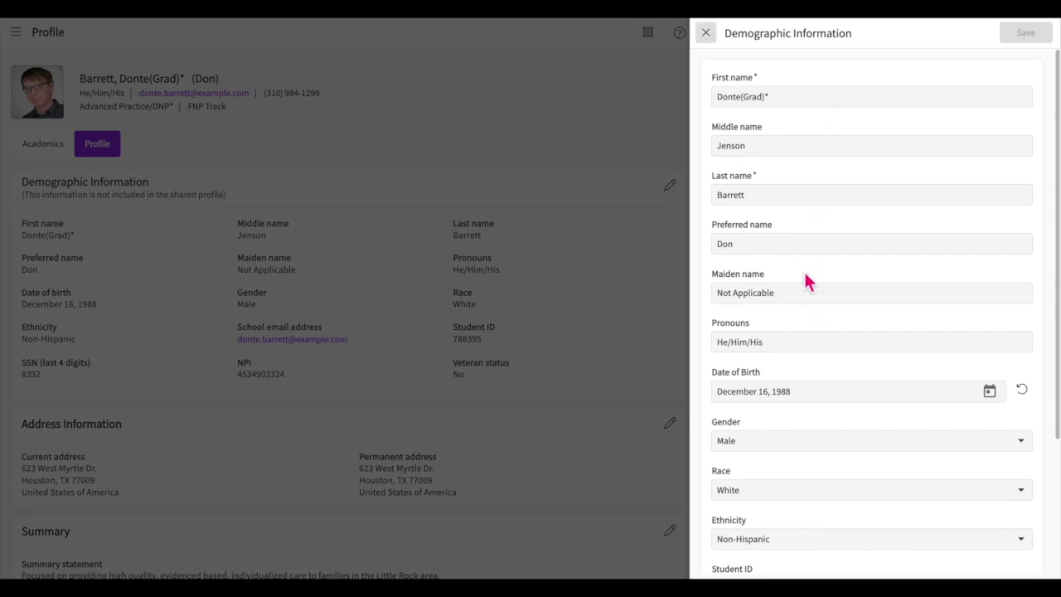
left_click(792, 203)
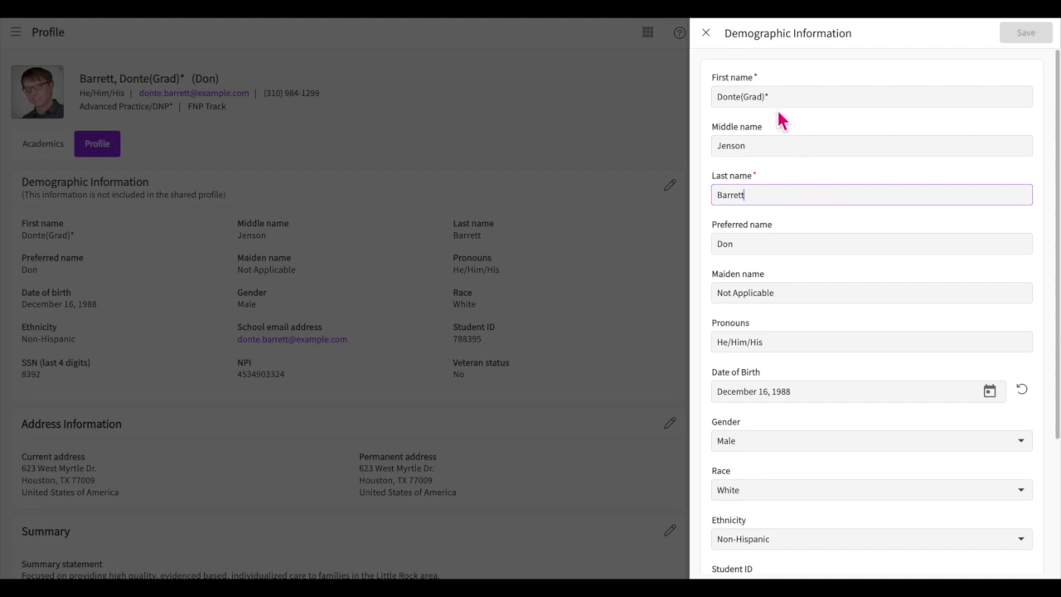
left_click(706, 33)
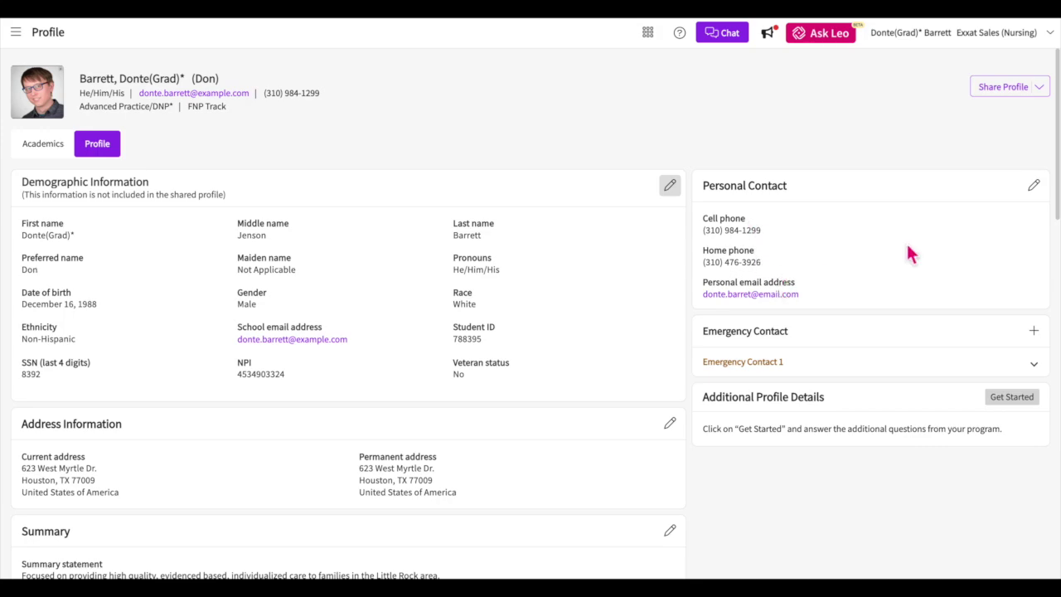
- Open the personal contact details for editing and save them
left_click(1034, 186)
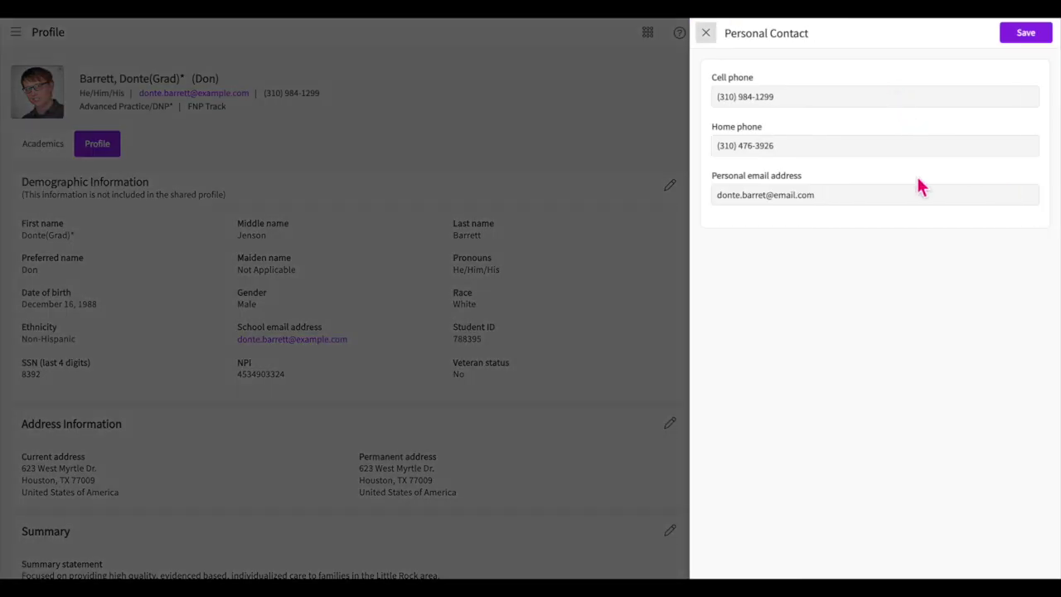
left_click(1045, 37)
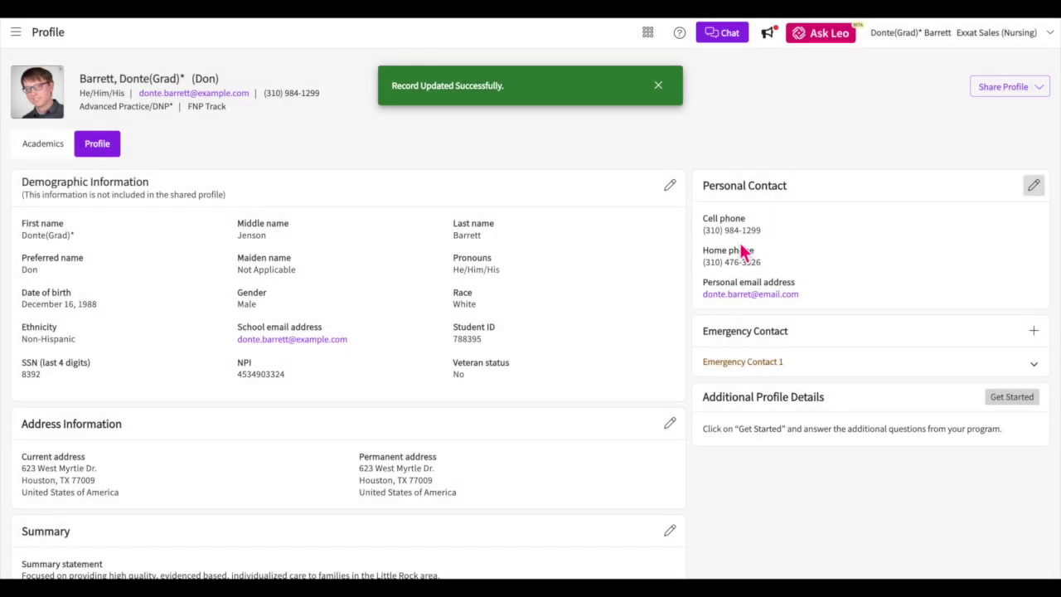
- View the details of Emergency Contact 1, inspect the blank form for adding another emergency contact, and close it without saving
scroll(712, 331, "down", 1)
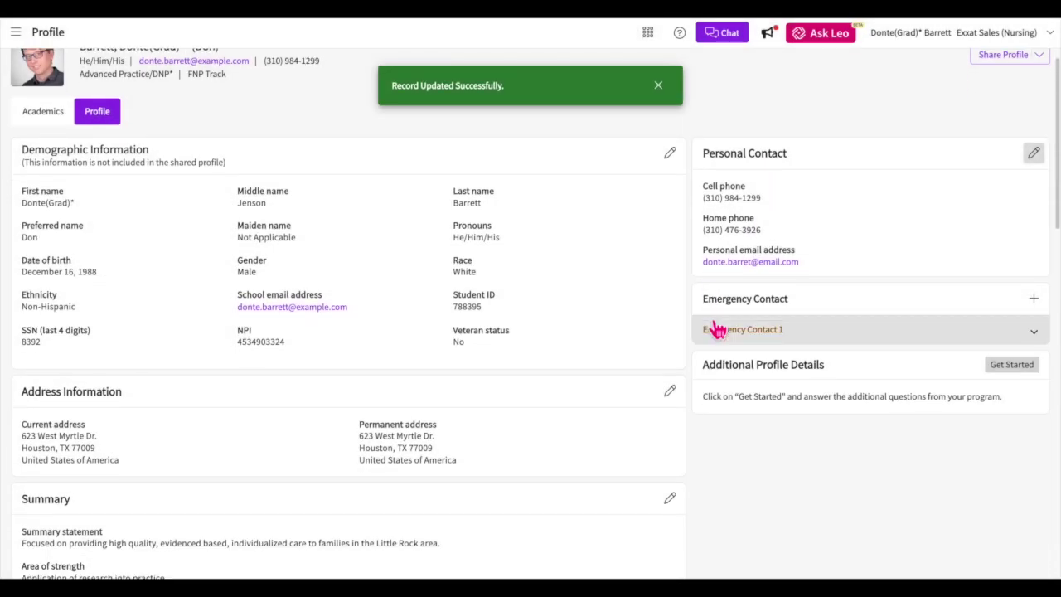
left_click(823, 336)
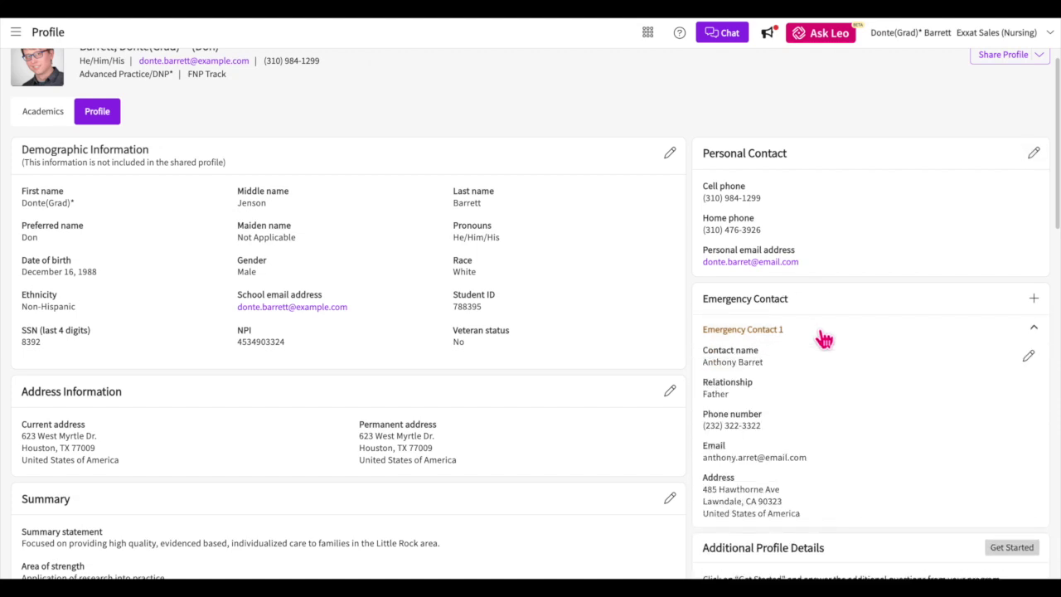
scroll(823, 338, "down", 1)
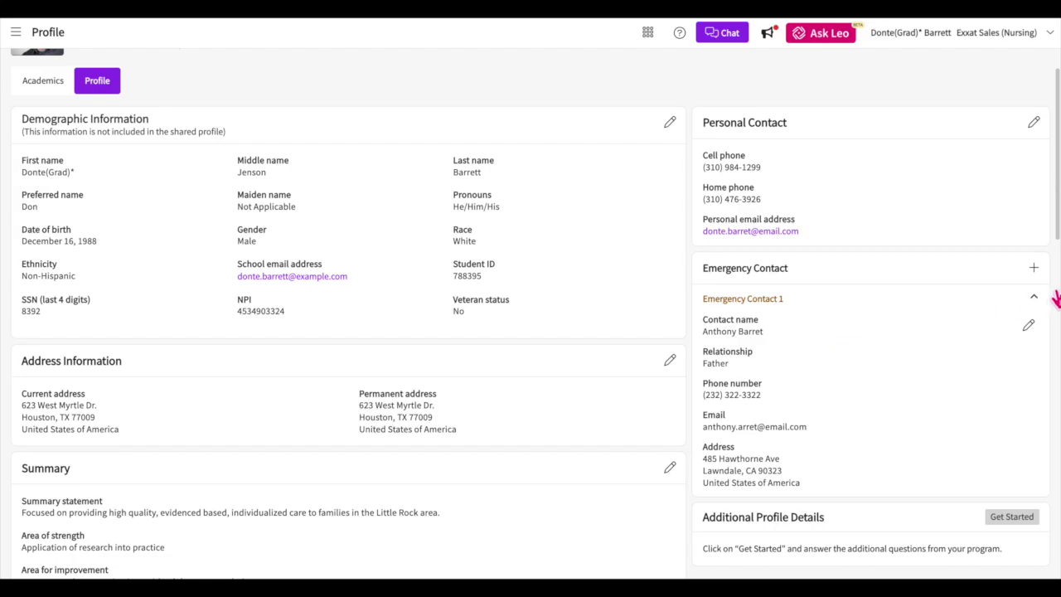
left_click(1033, 268)
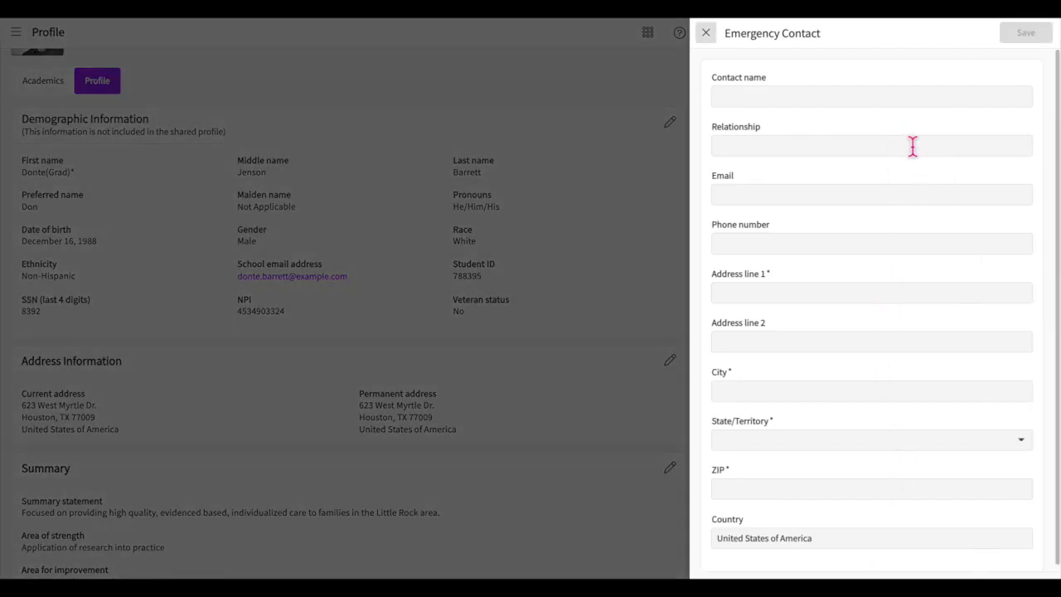
left_click(707, 34)
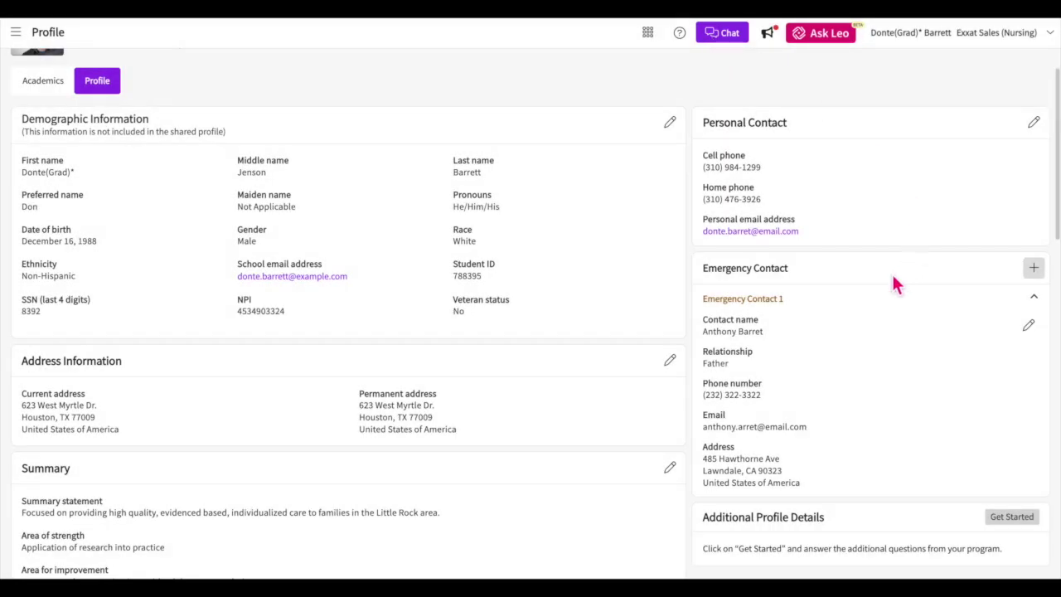
- Open Emergency Contact 1 for editing and save the record
double_click(847, 305)
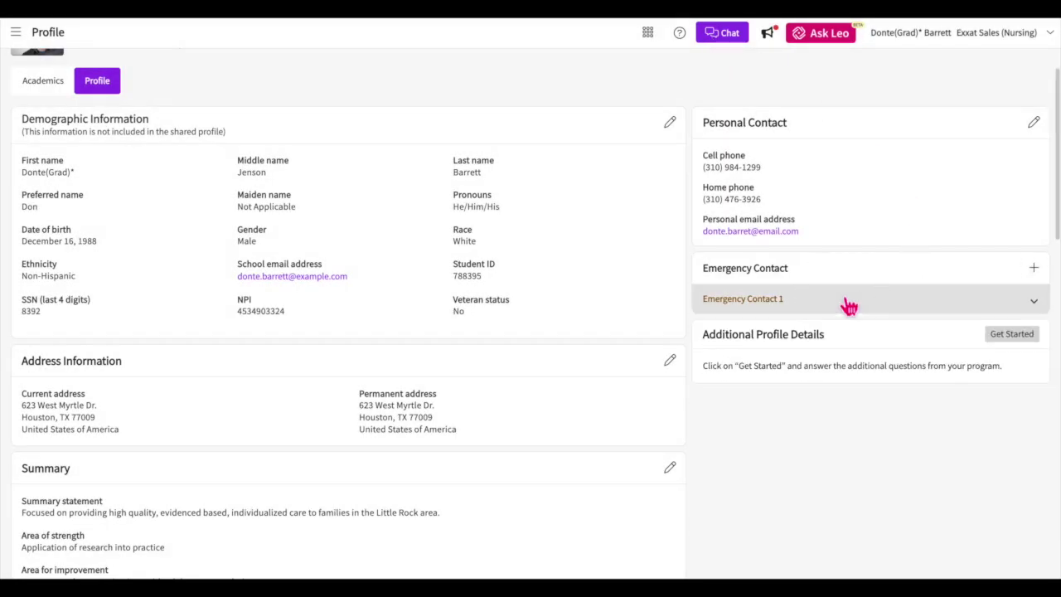
left_click(1028, 325)
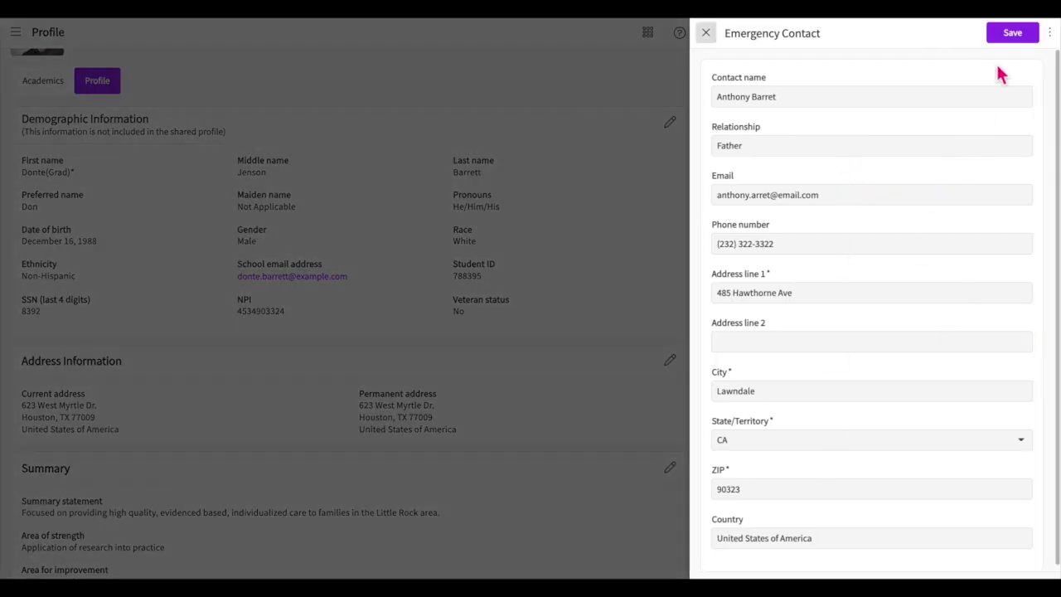
left_click(1013, 36)
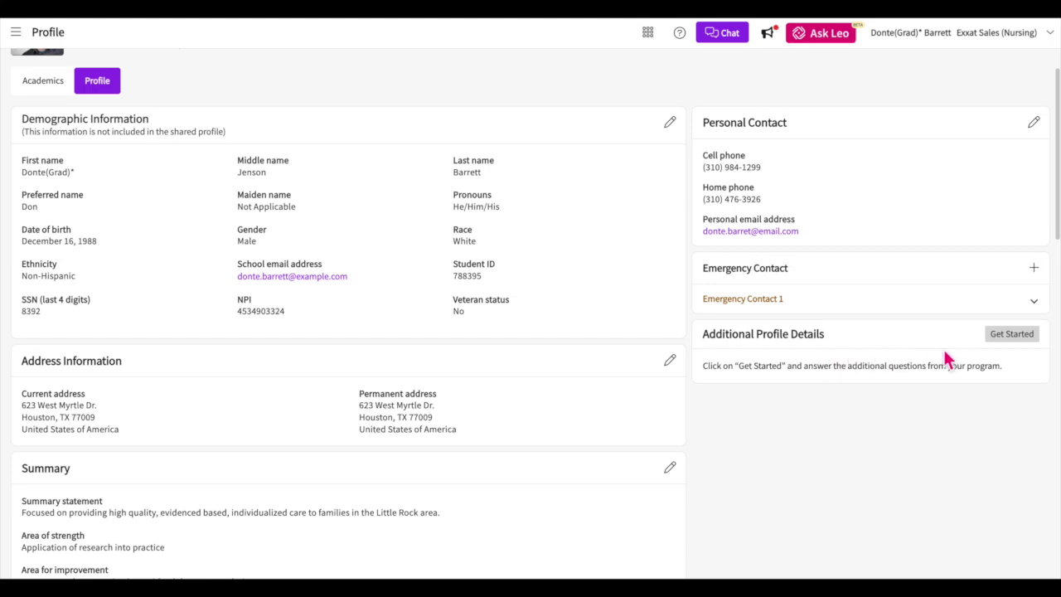
- Start the additional profile details with SAT score 1600 and ACT score 24, and discard the unsaved answers
left_click(1006, 348)
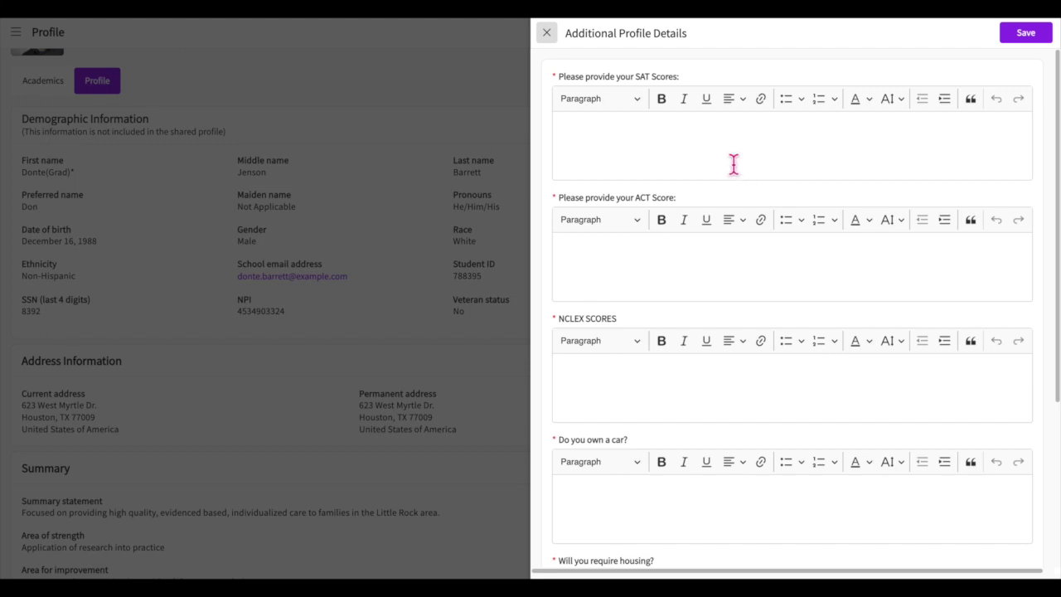
left_click(733, 163)
type("1600")
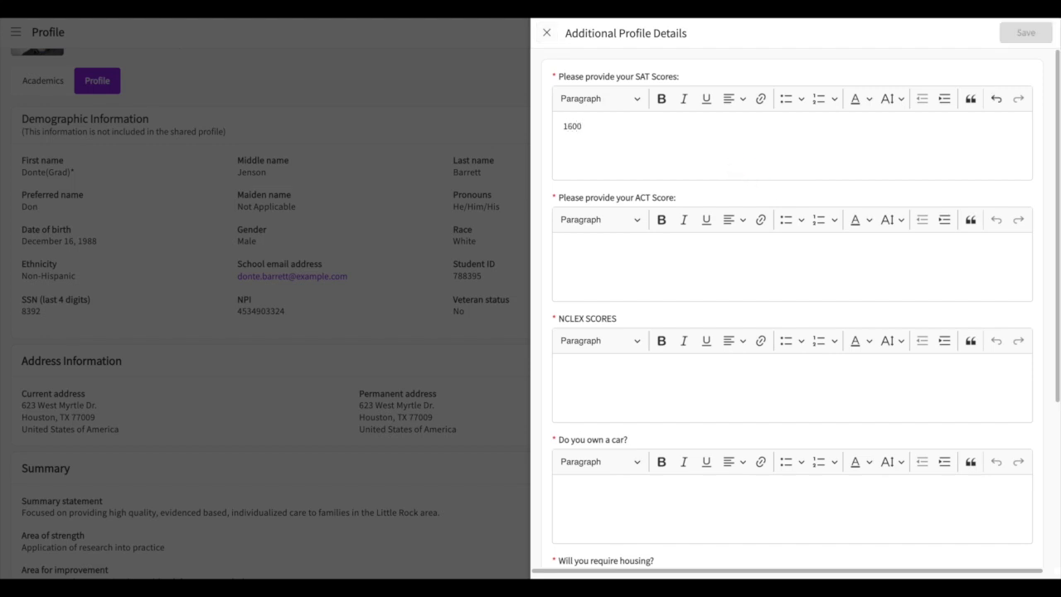
left_click(695, 263)
left_click(606, 398)
scroll(630, 458, "down", 1)
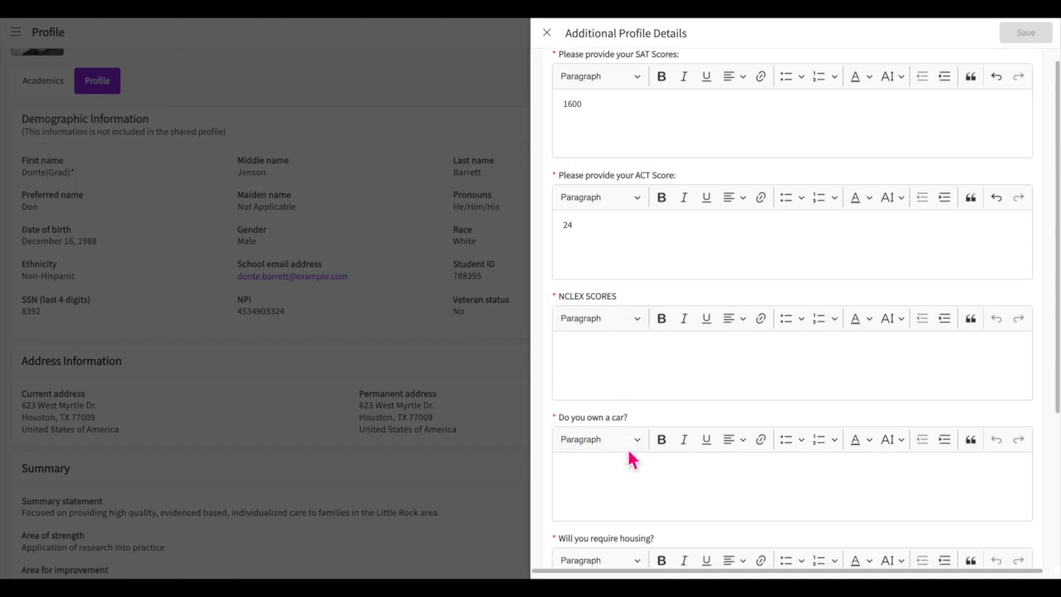
left_click(546, 32)
left_click(646, 316)
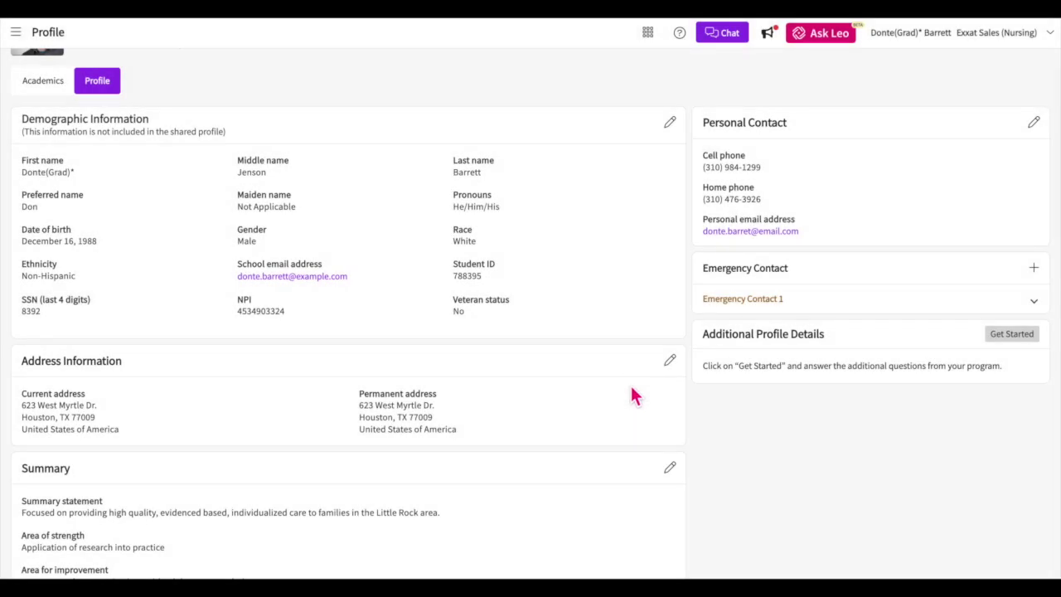
- Open the current and permanent address information for editing, inspect its fields, and close it without saving
scroll(635, 397, "down", 1)
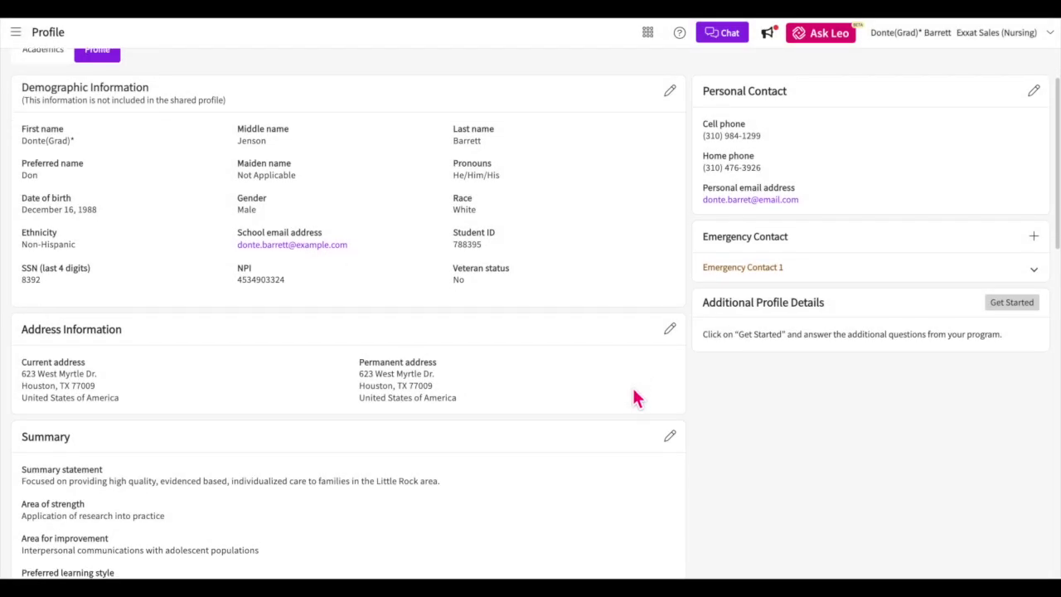
left_click(671, 330)
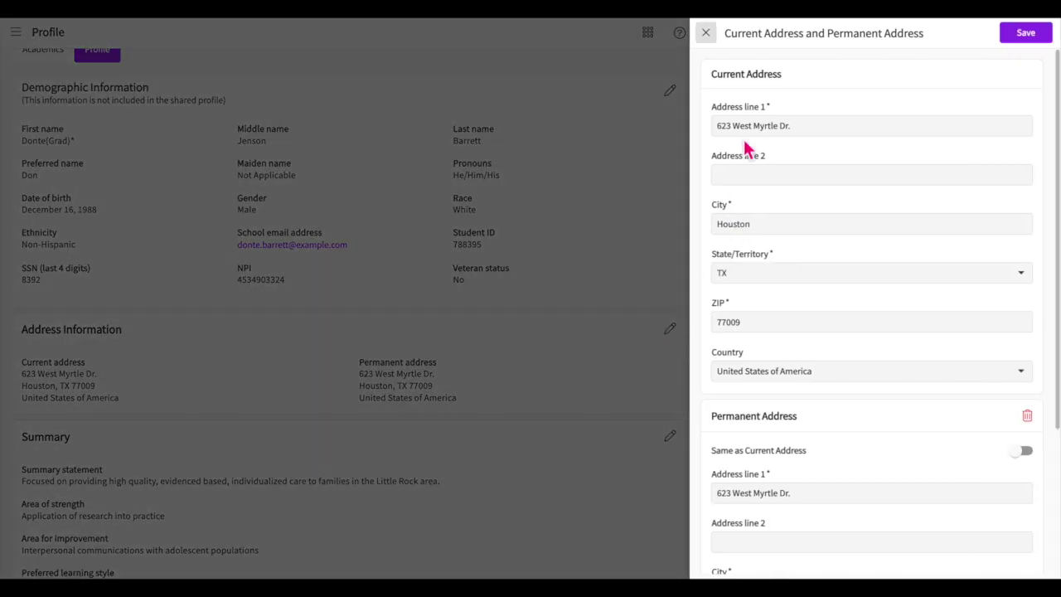
scroll(744, 420, "down", 1)
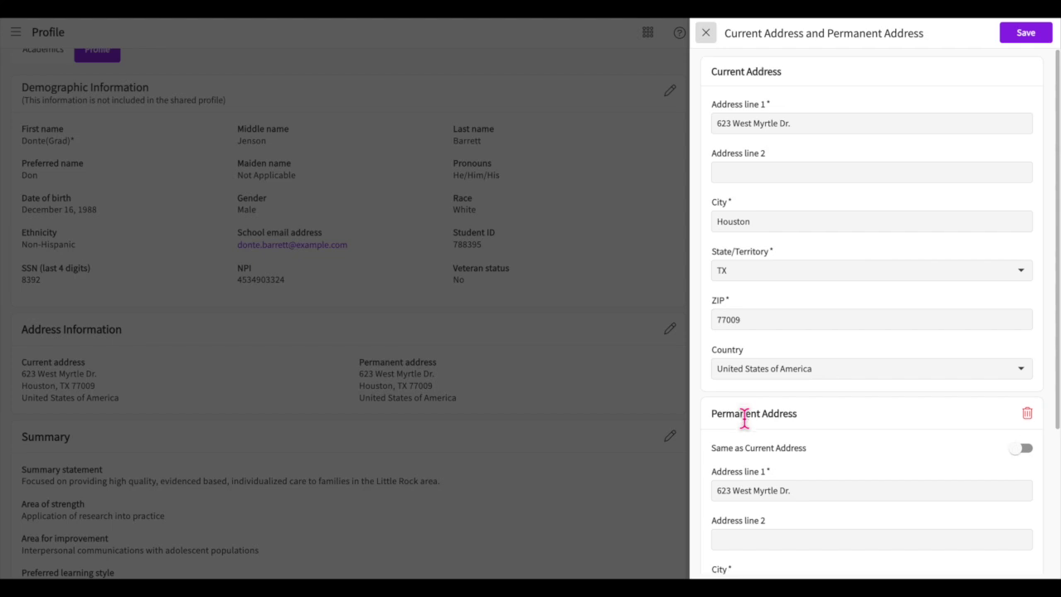
left_click(705, 33)
- Open the profile summary for editing, covering the statement, strengths, areas for improvement and learning style, and save it
scroll(568, 340, "down", 3)
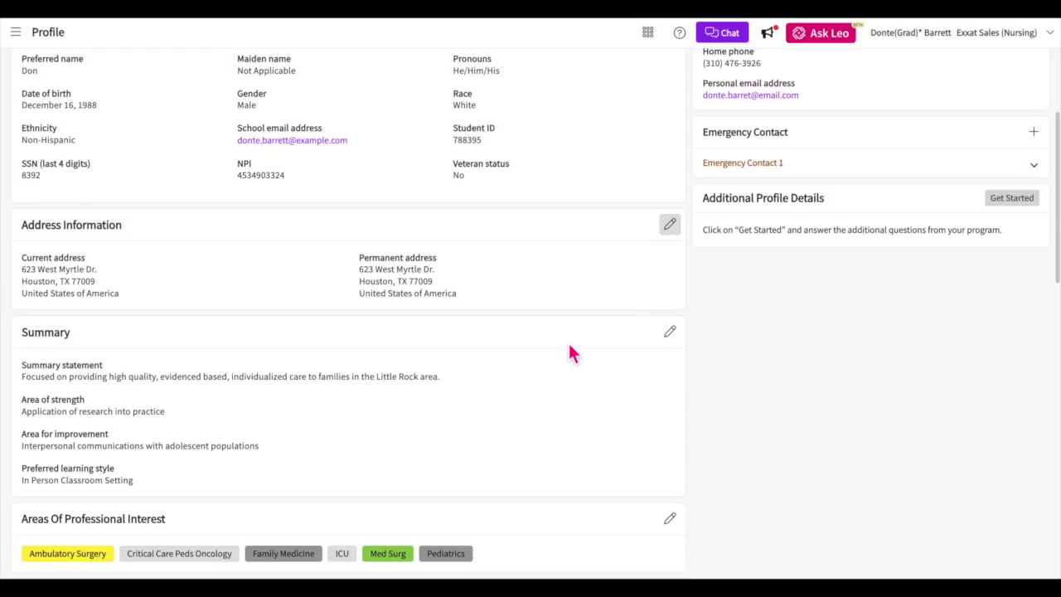
scroll(569, 343, "up", 5)
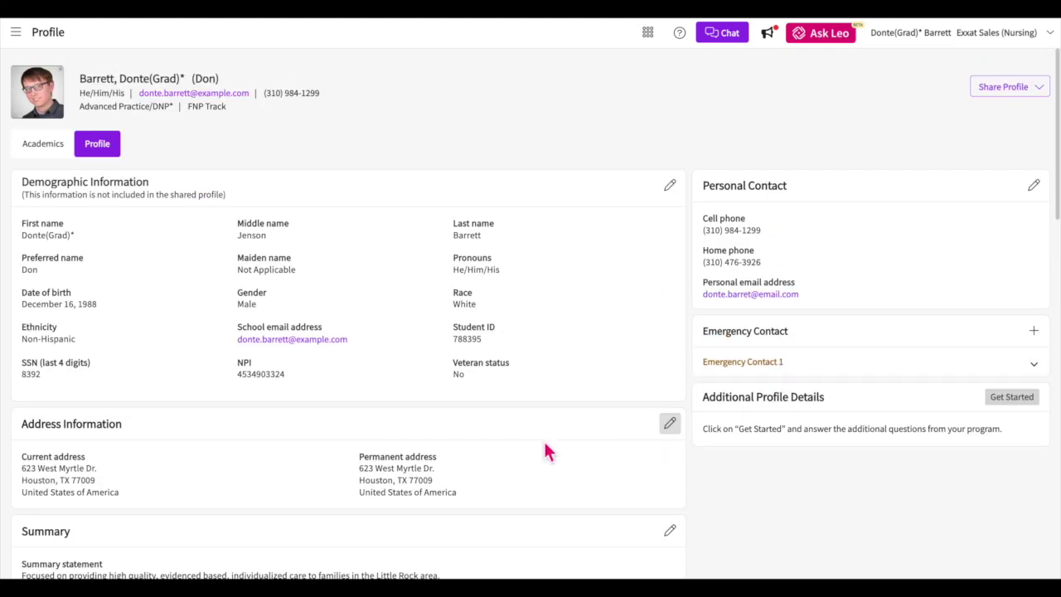
scroll(545, 445, "down", 3)
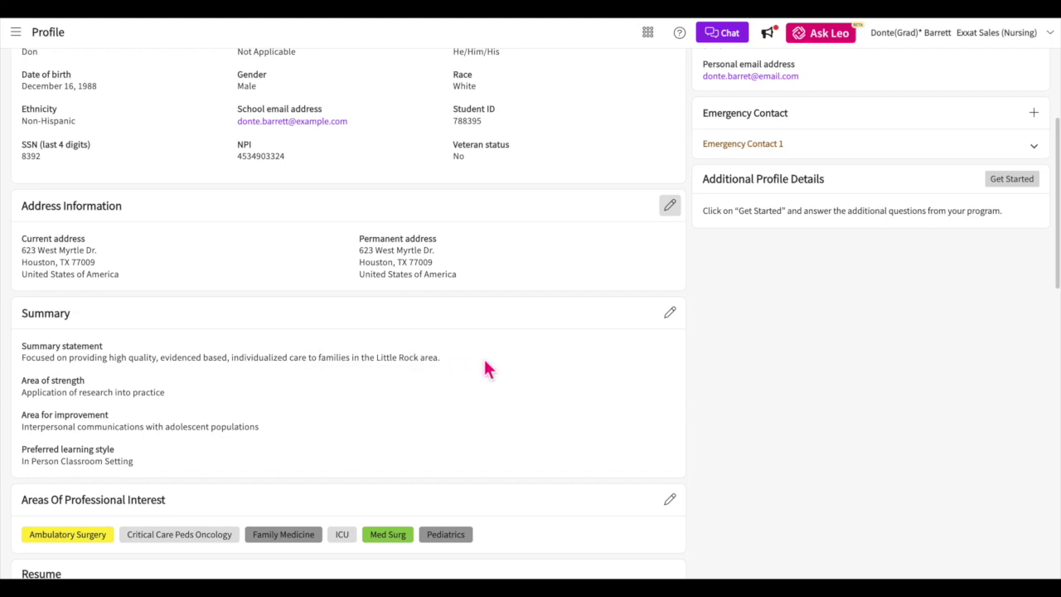
left_click(670, 313)
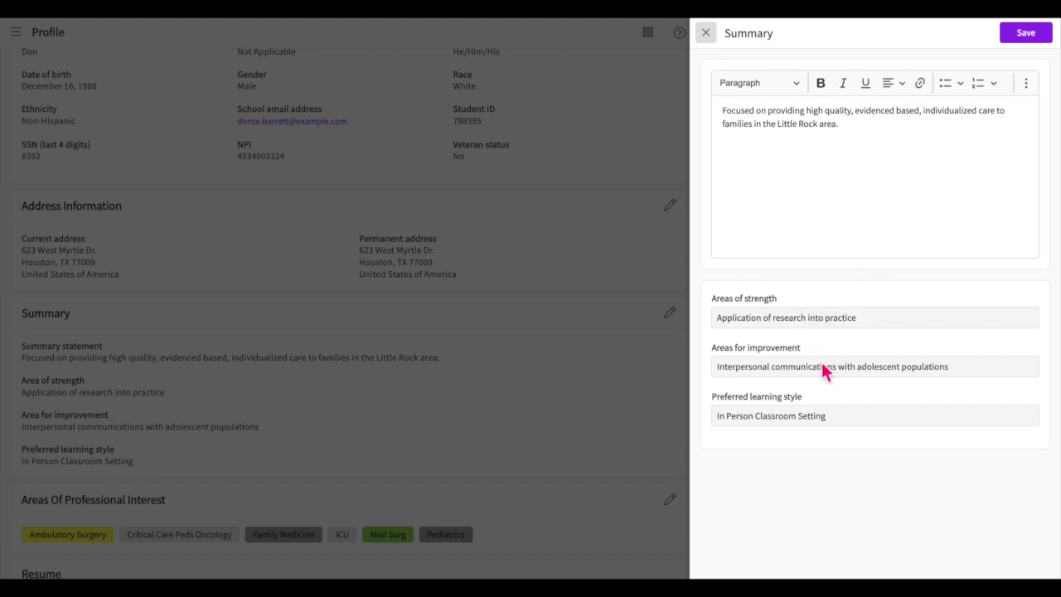
left_click(1025, 34)
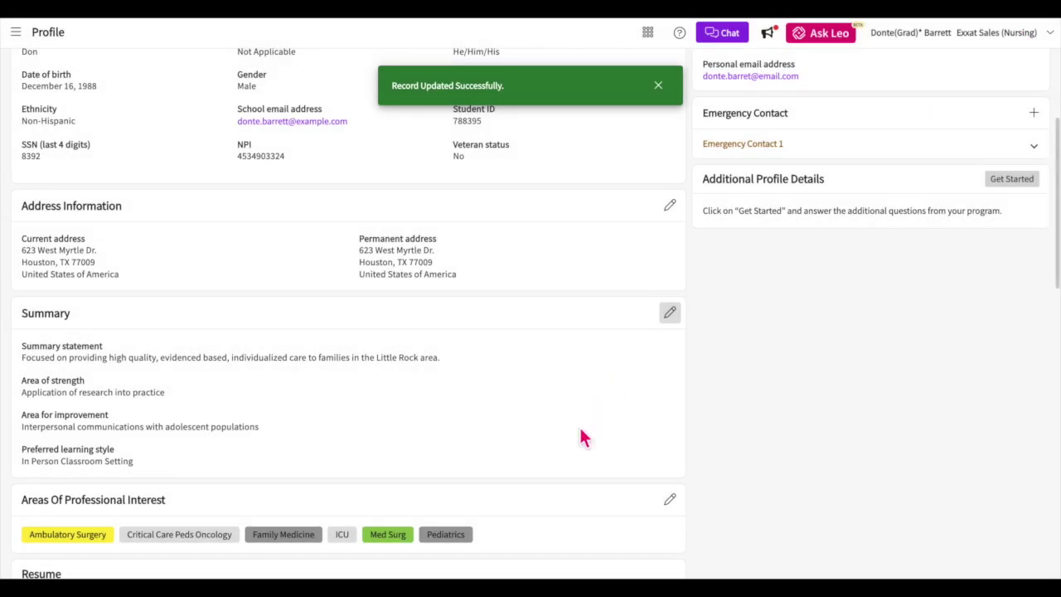
- Add Emergency and a custom entry named "new" to the areas of professional interest, and save the record
scroll(580, 437, "down", 4)
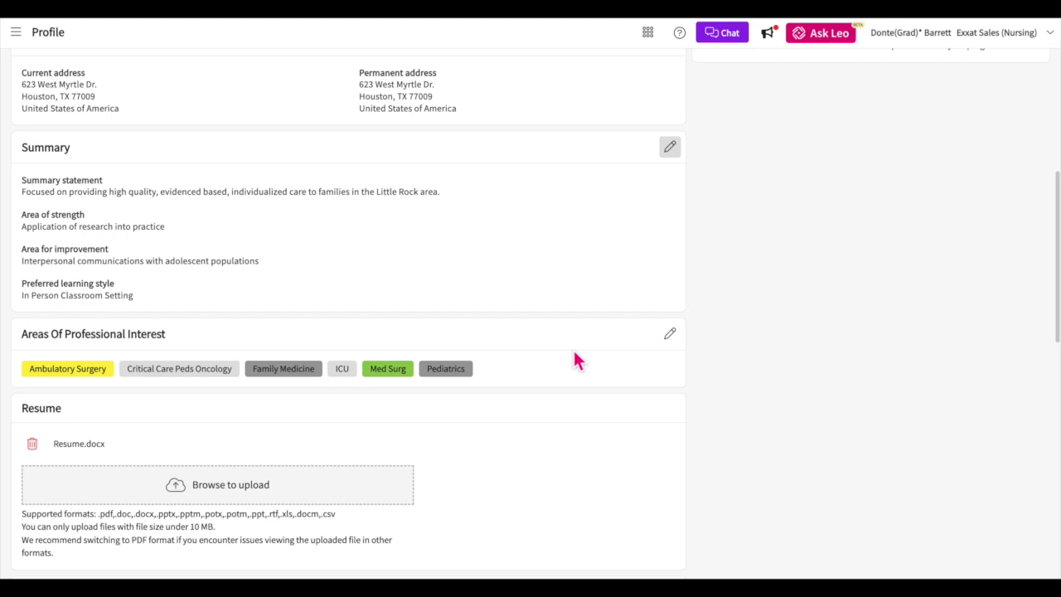
left_click(670, 334)
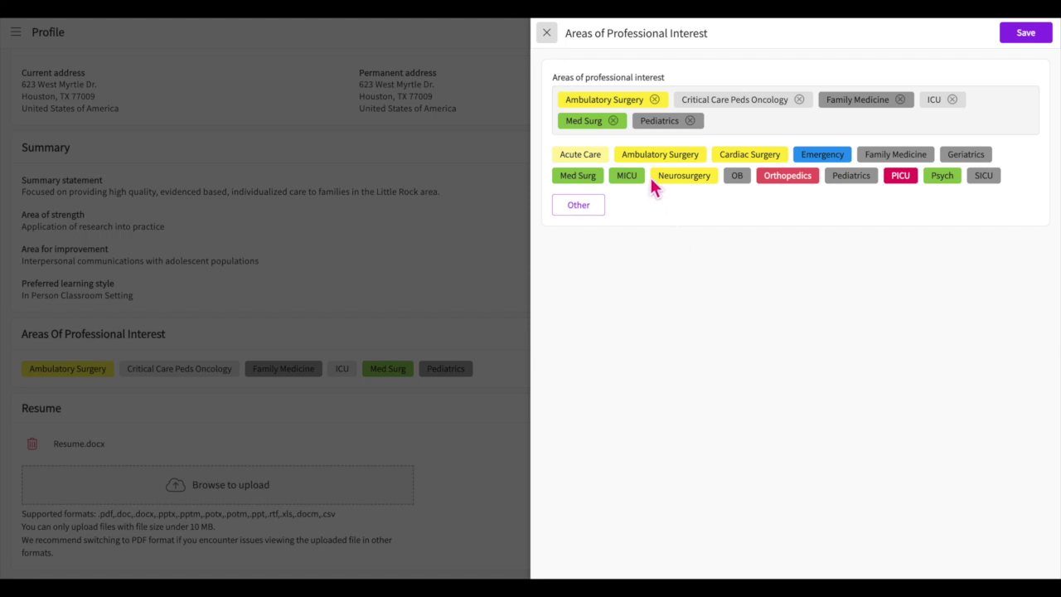
left_click(823, 159)
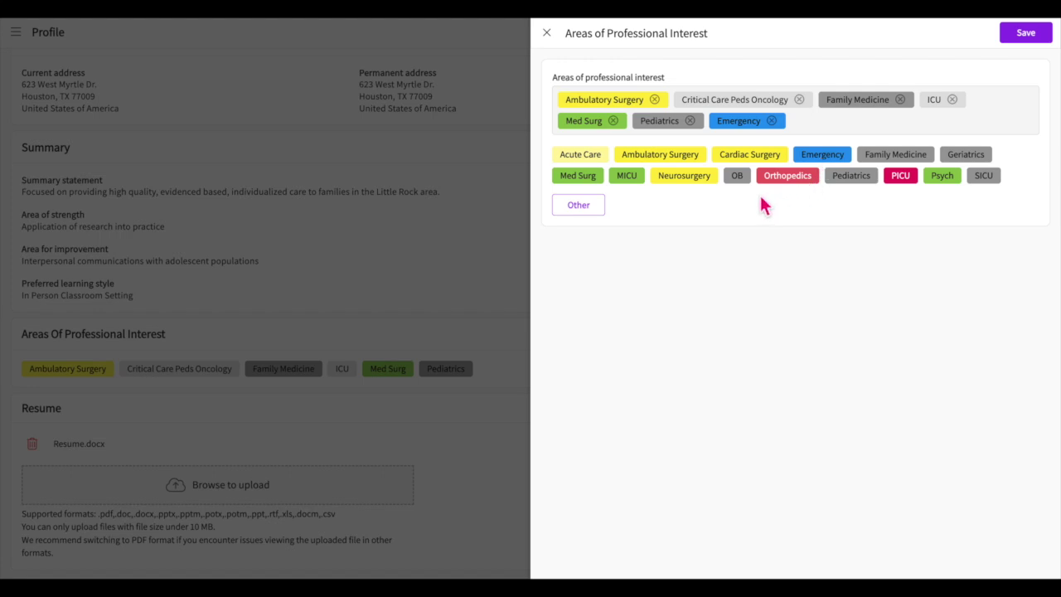
left_click(590, 209)
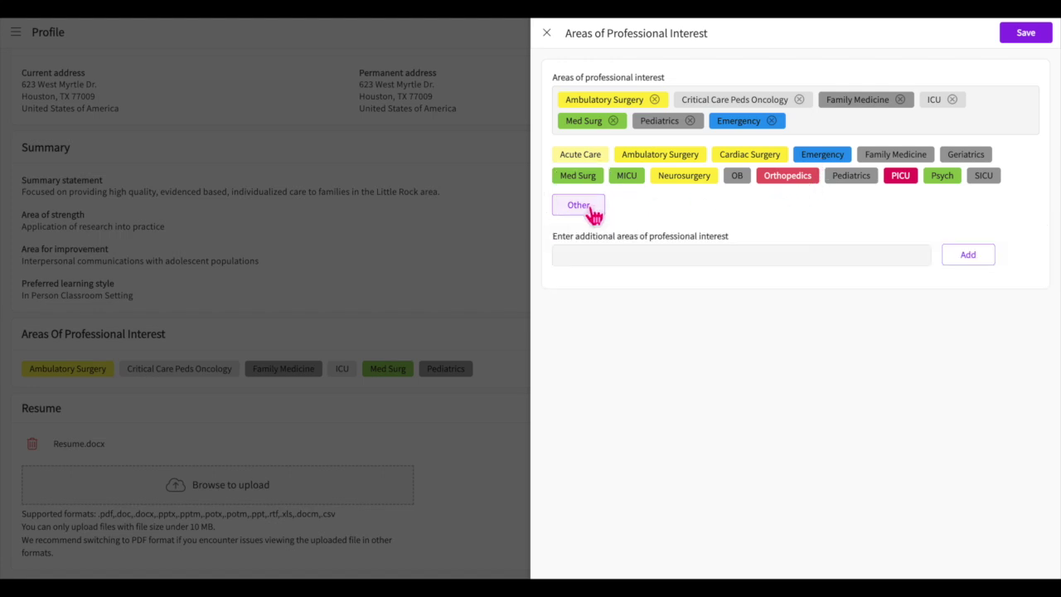
left_click(660, 258)
type("new")
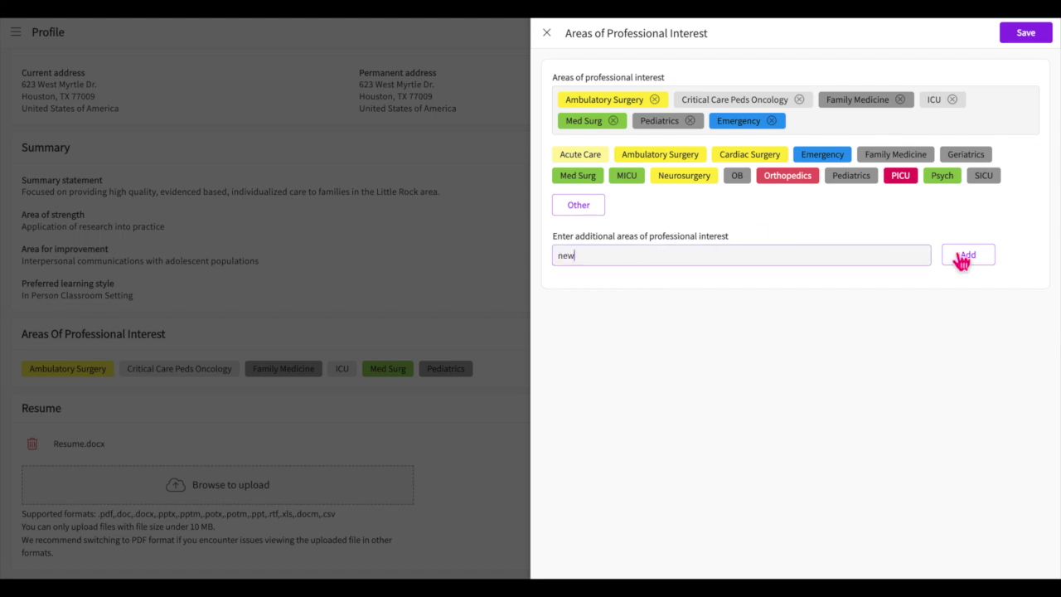
left_click(963, 258)
left_click(1032, 36)
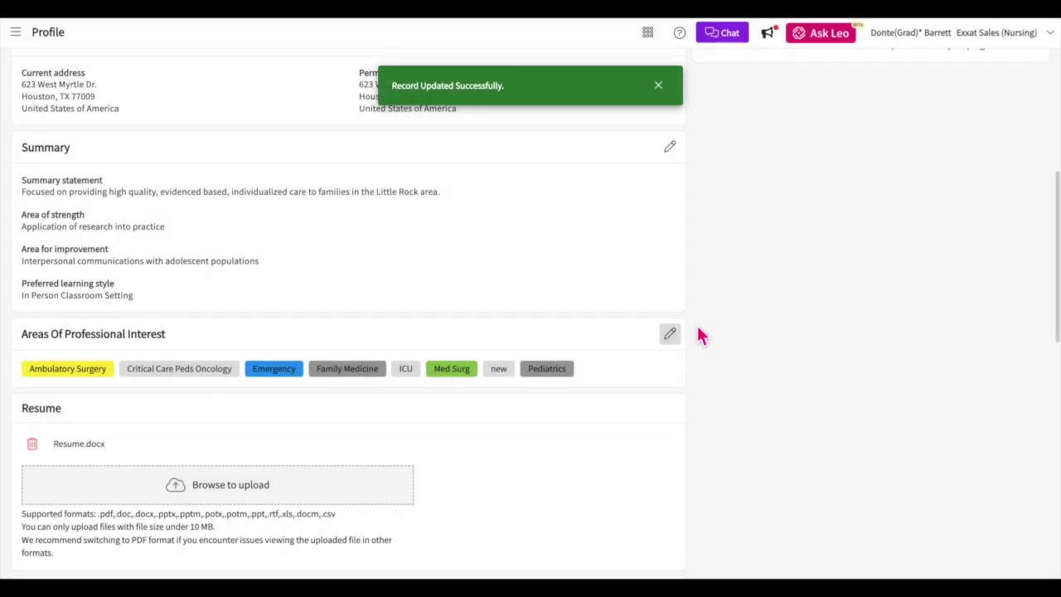
- Browse for a resume file to upload and cancel the file selection
scroll(513, 483, "down", 3)
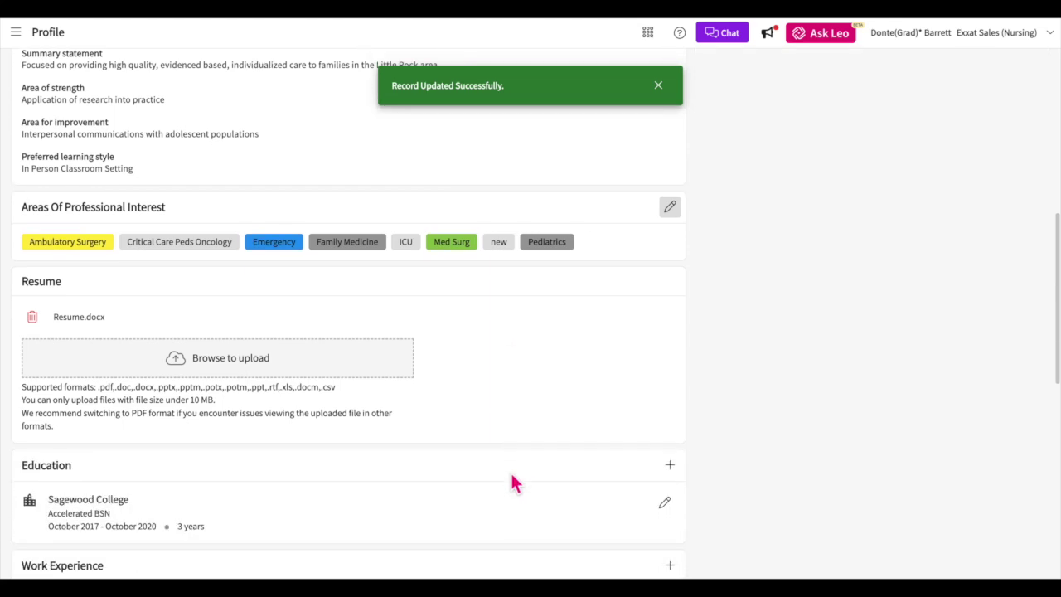
scroll(514, 483, "down", 1)
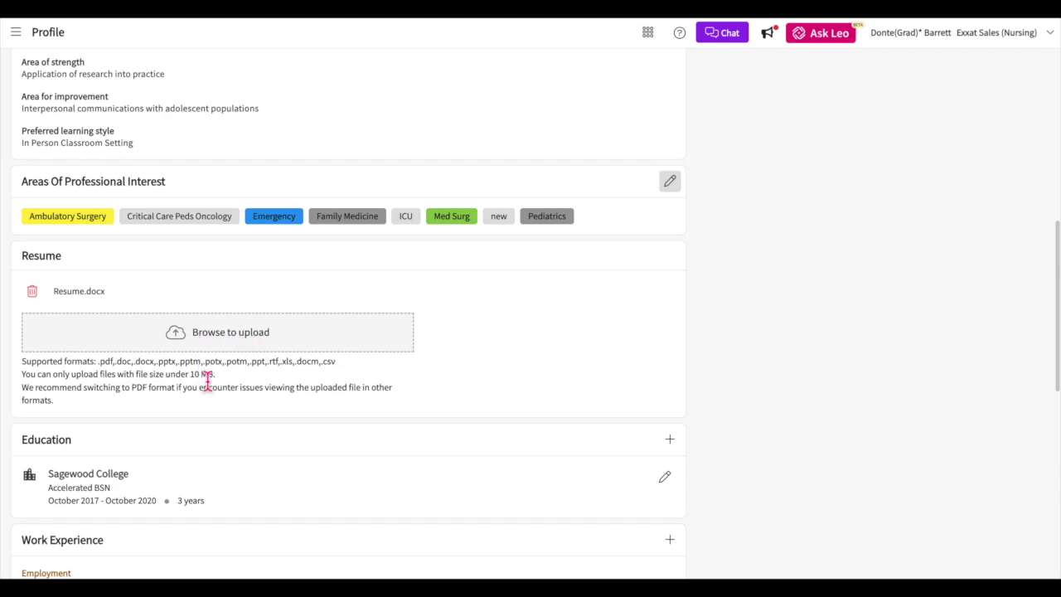
left_click(236, 348)
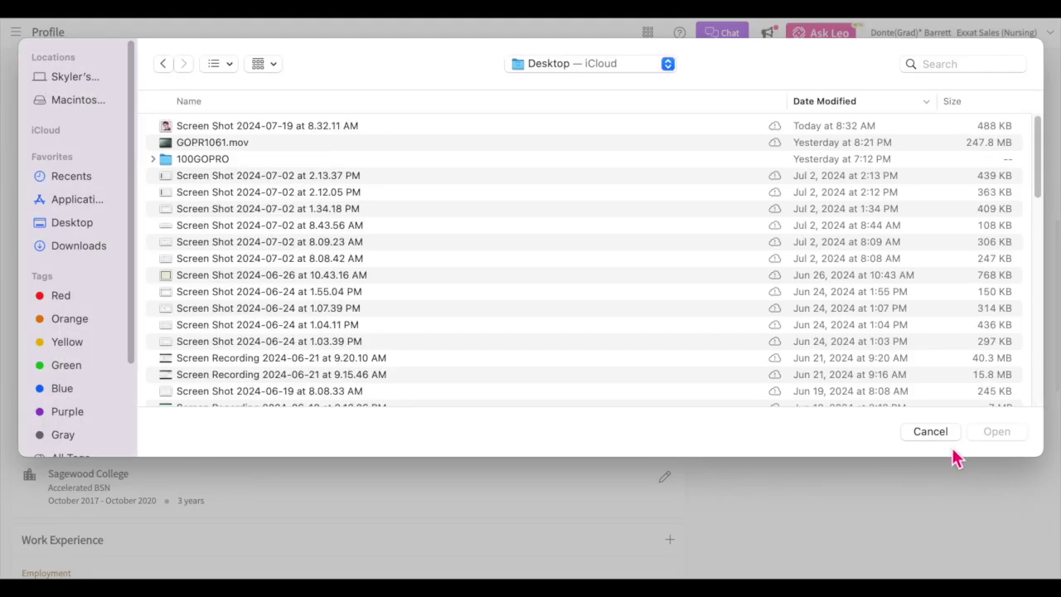
left_click(945, 436)
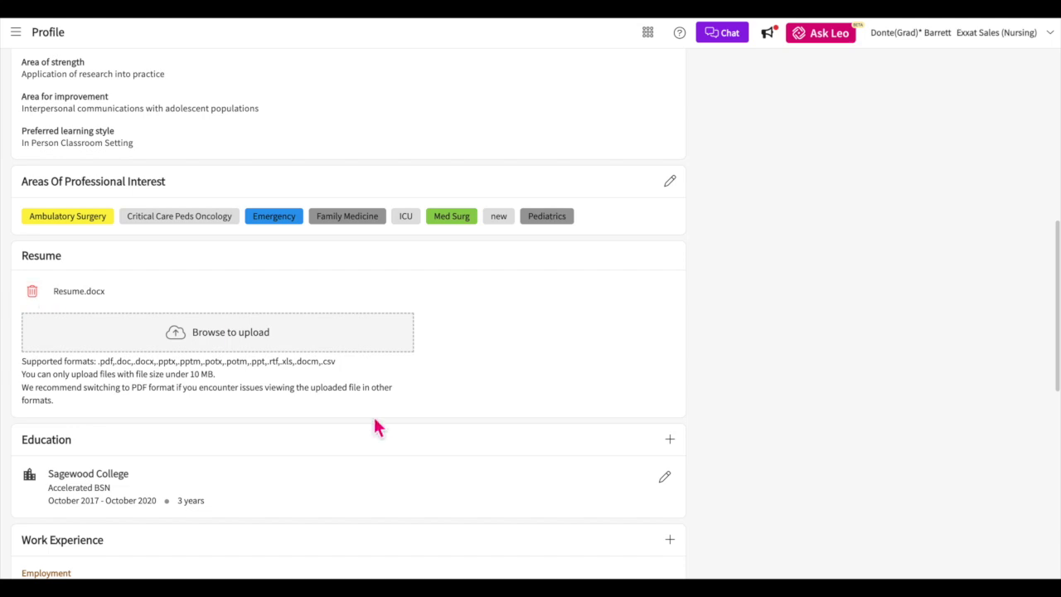
- Start a new education entry with the school name "new" and discard it without saving
scroll(377, 427, "down", 1)
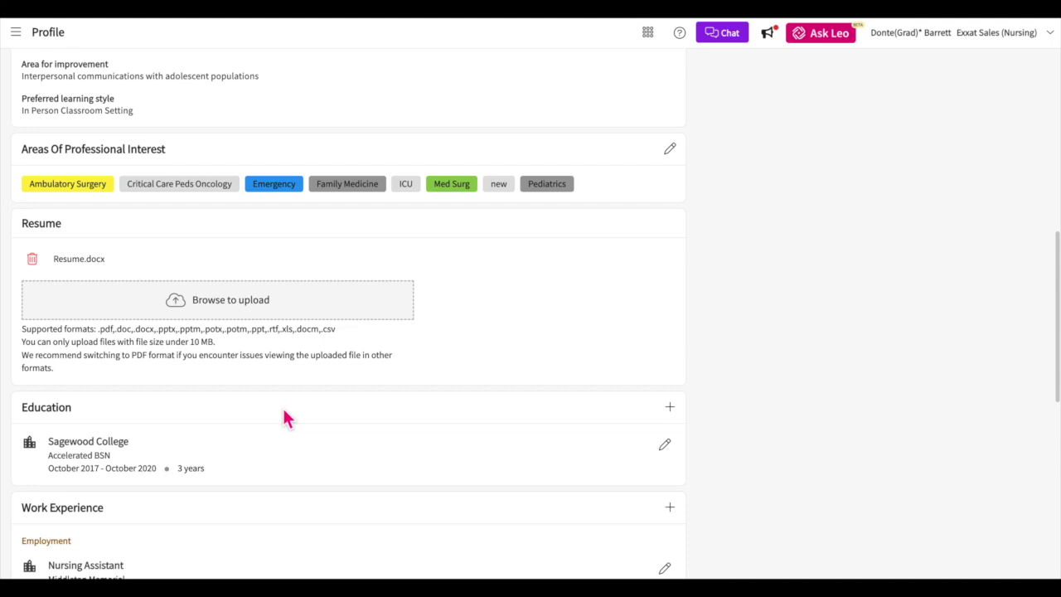
left_click(671, 408)
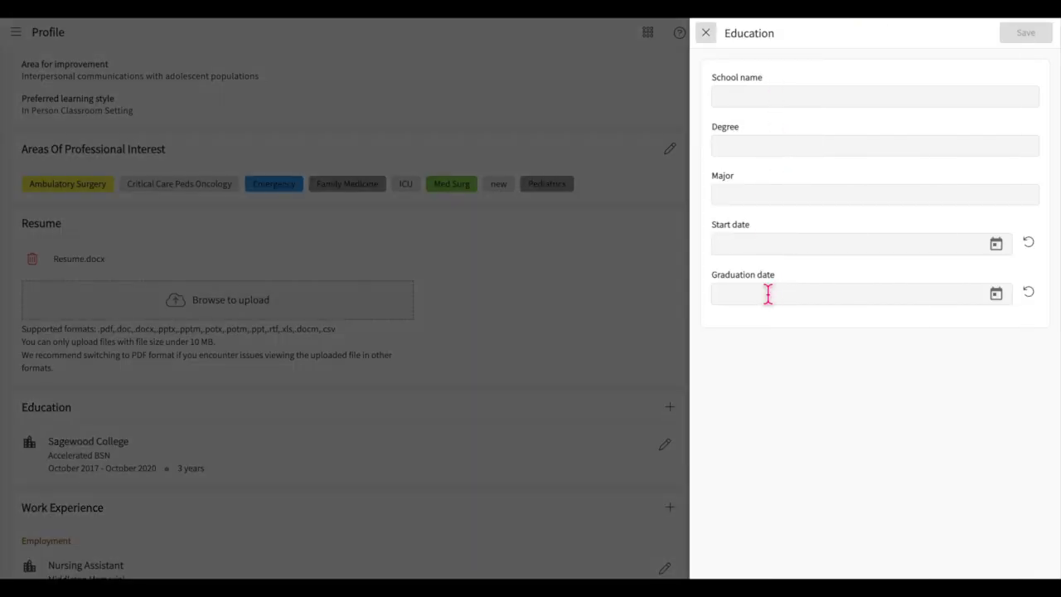
left_click(760, 97)
type("new")
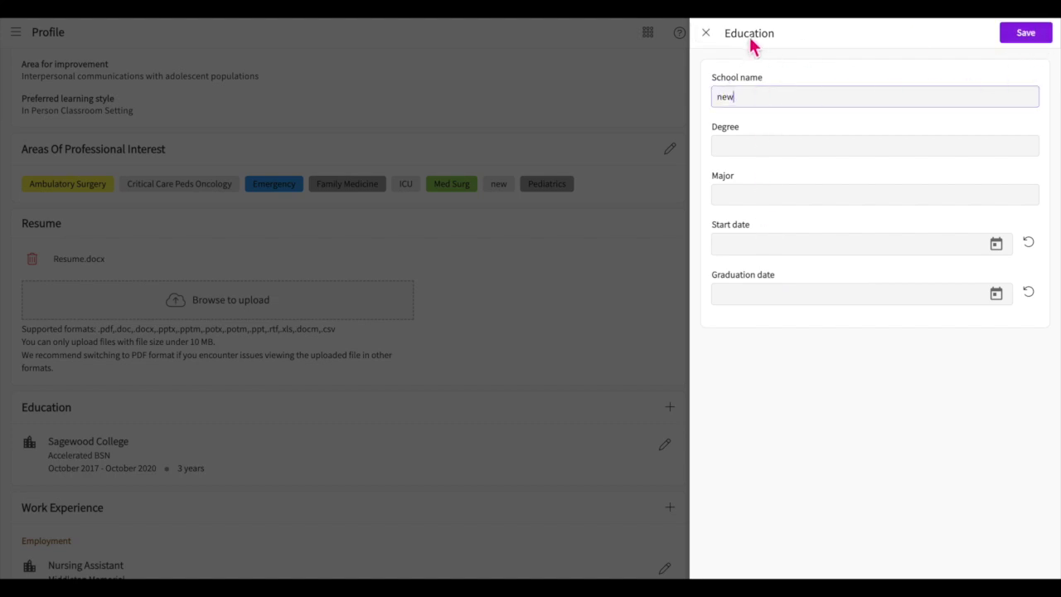
left_click(706, 33)
left_click(658, 320)
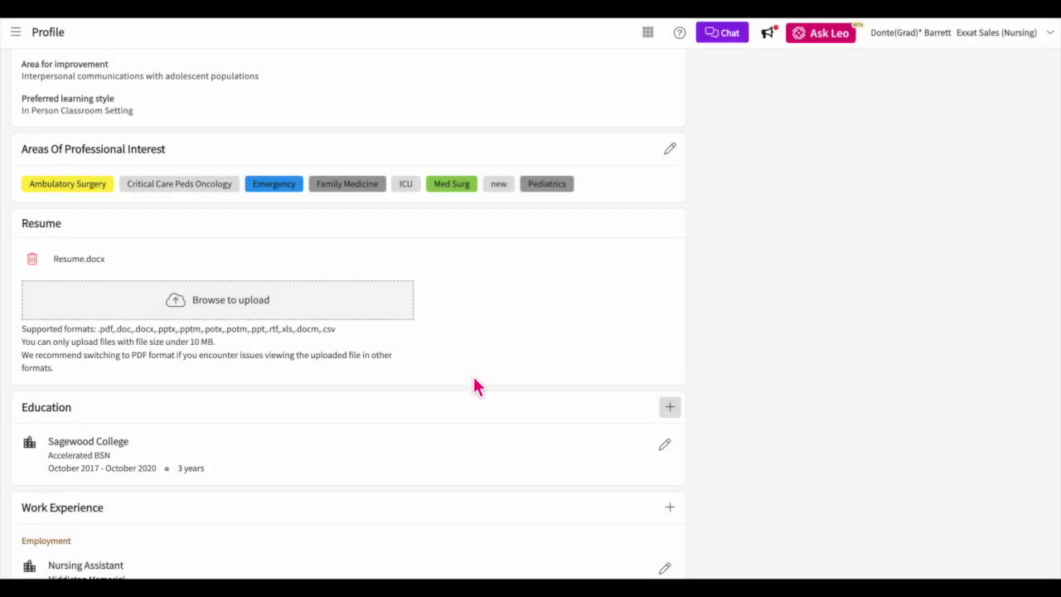
- Open the Sagewood College education entry for editing, check its delete option, and close the entry without saving
scroll(468, 388, "down", 1)
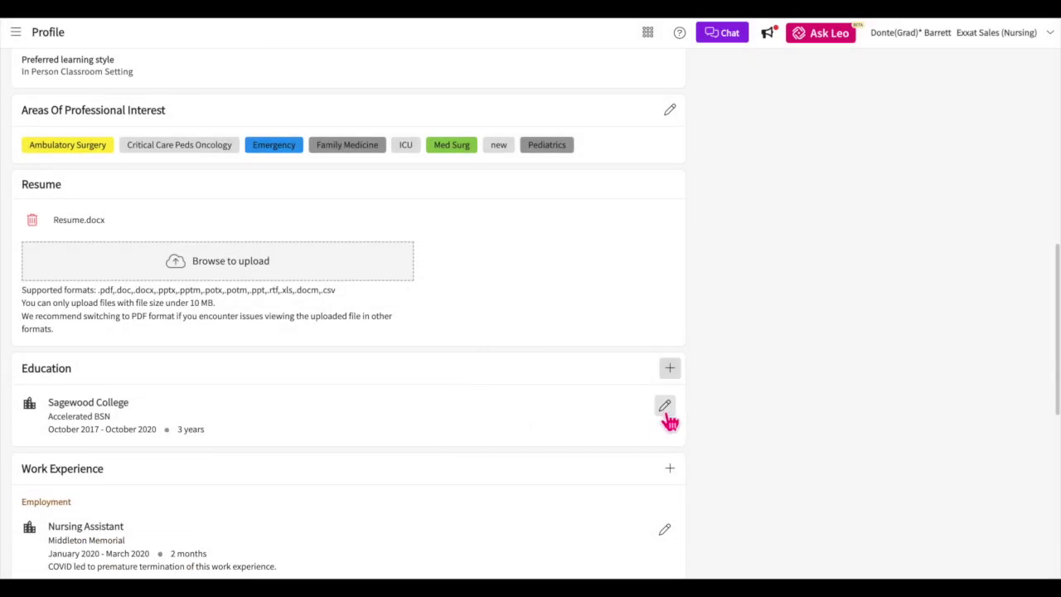
left_click(665, 411)
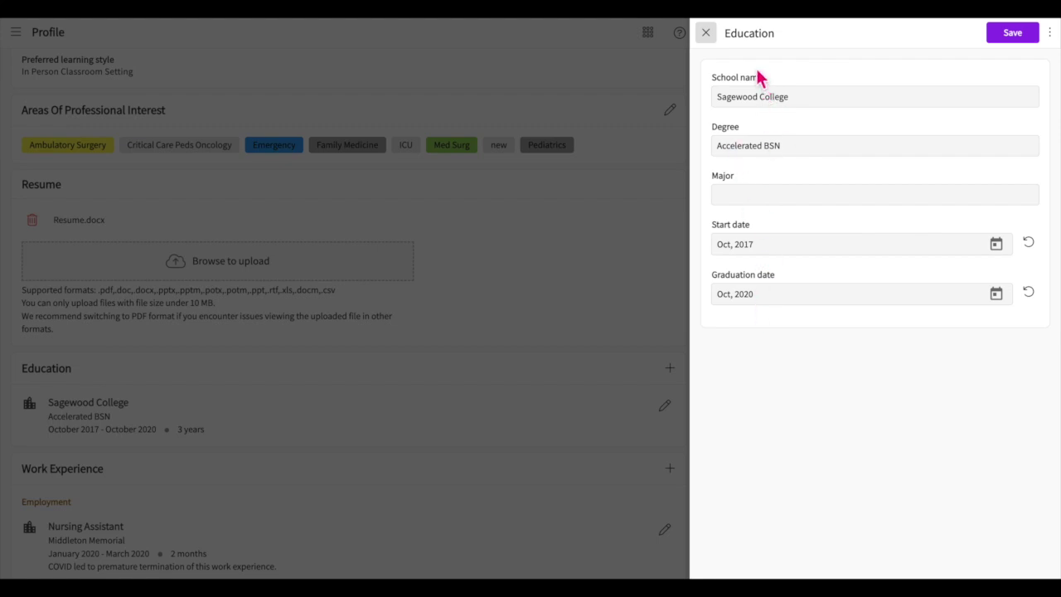
left_click(1049, 32)
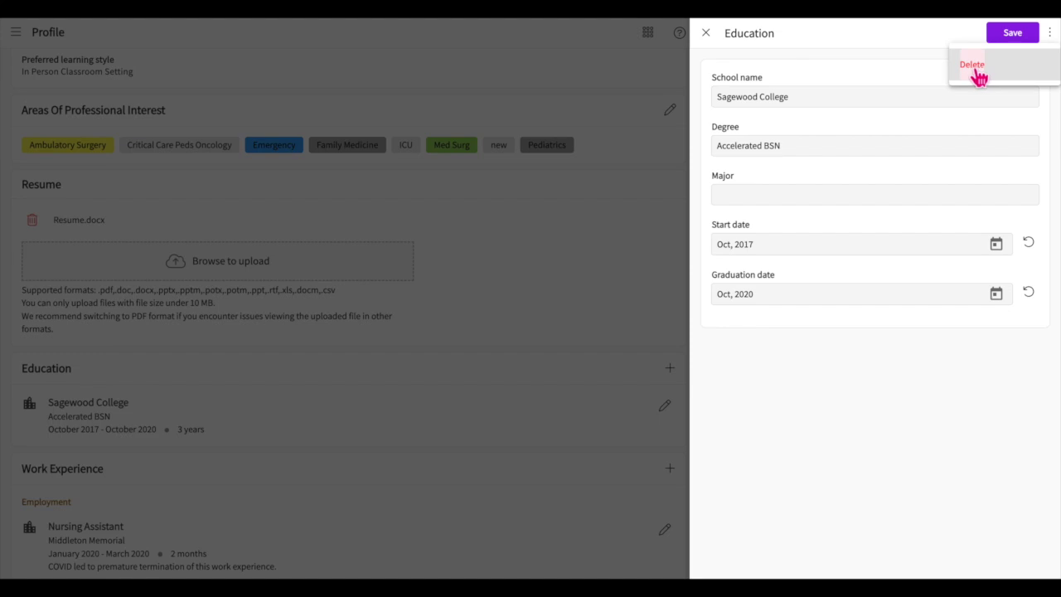
left_click(750, 41)
left_click(705, 32)
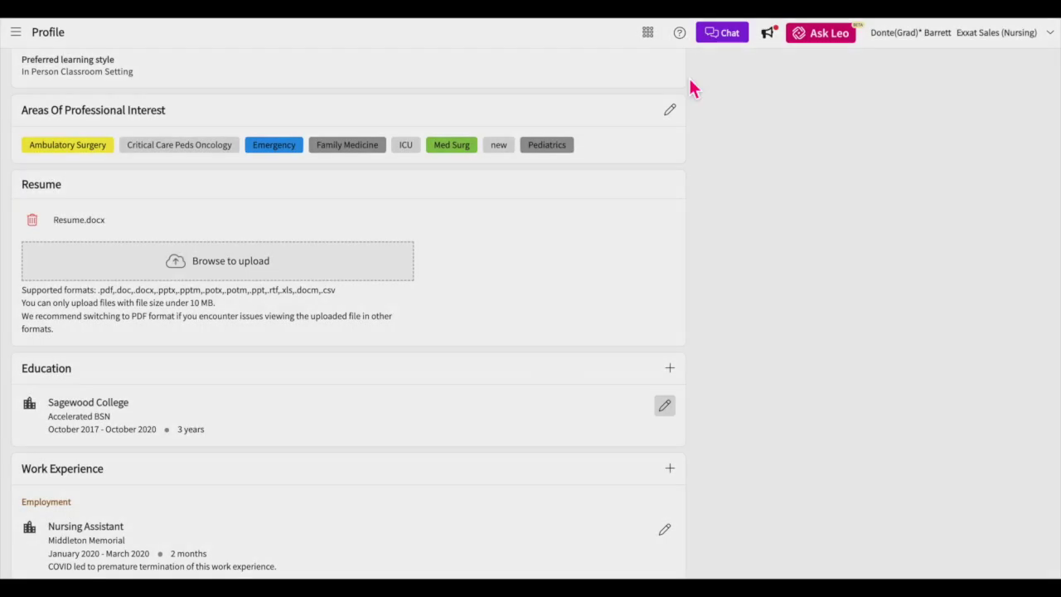
- Open a blank Employment entry under Work Experience, review its fields, and close it without saving
scroll(590, 386, "down", 1)
scroll(590, 385, "down", 1)
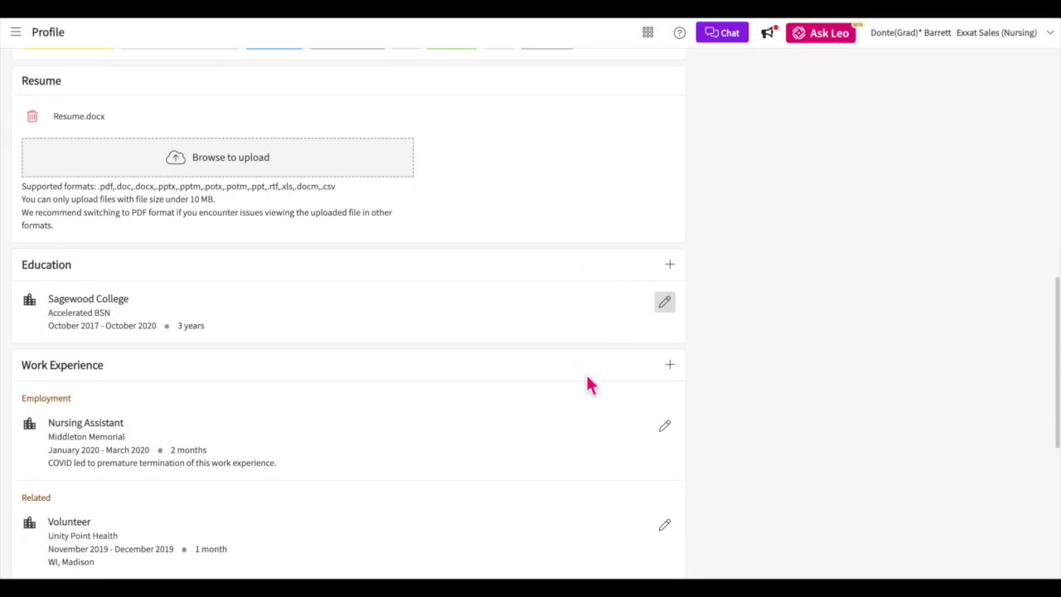
scroll(590, 386, "down", 1)
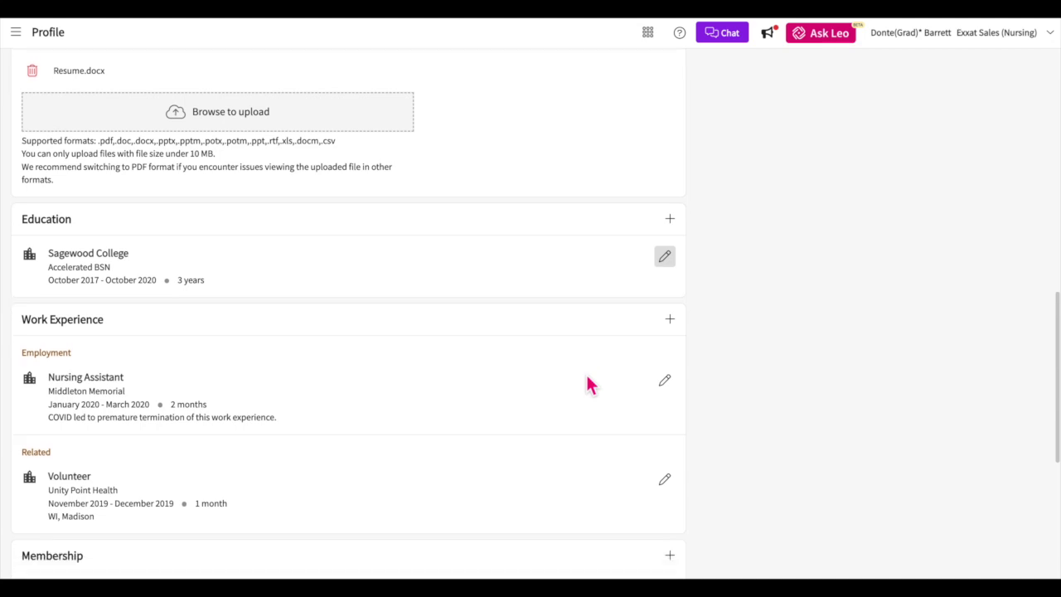
left_click(671, 324)
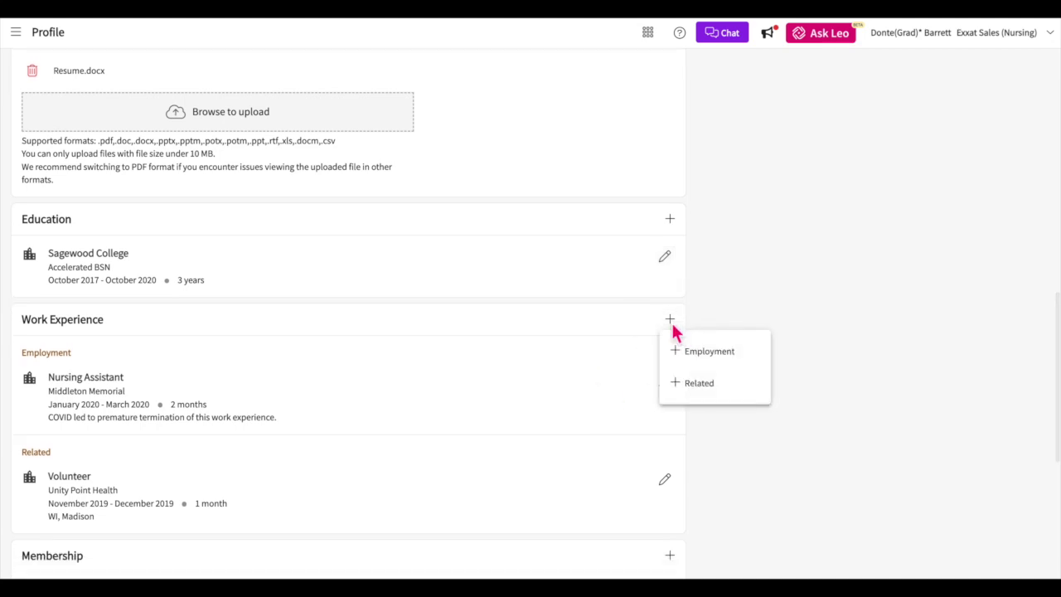
left_click(736, 365)
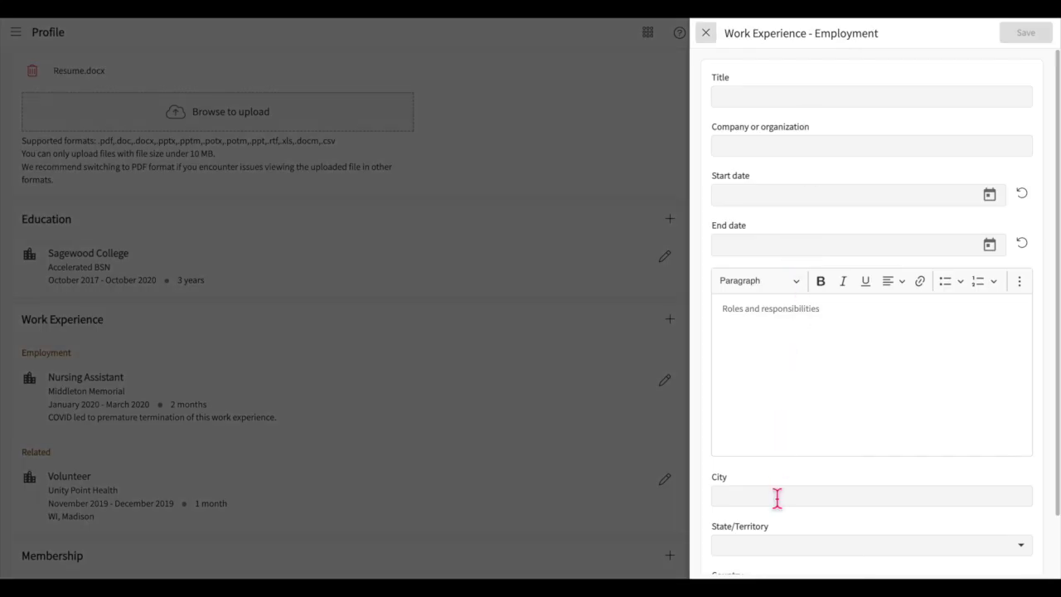
scroll(777, 497, "down", 1)
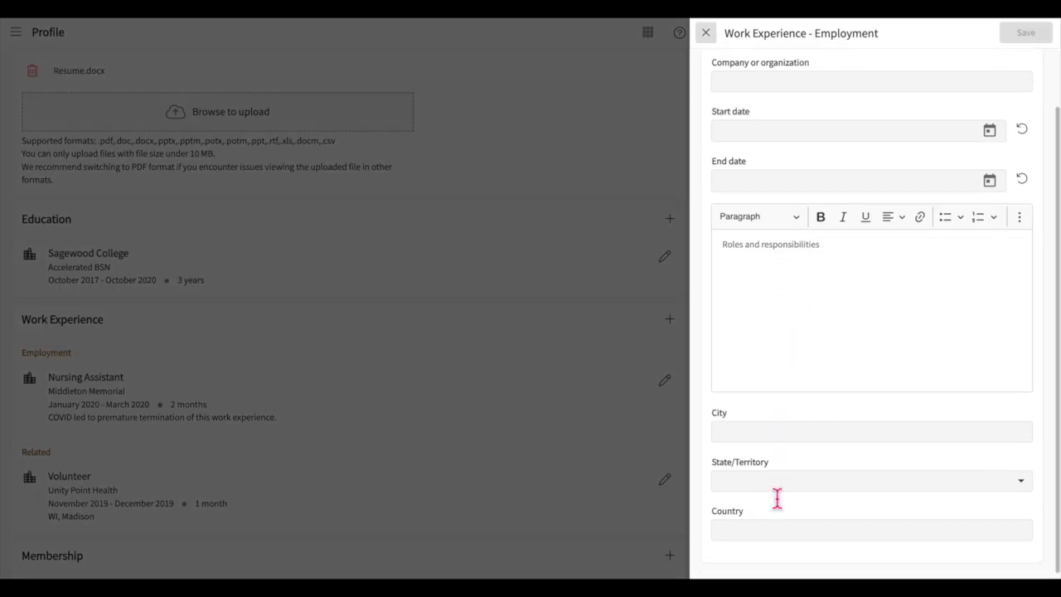
left_click(709, 37)
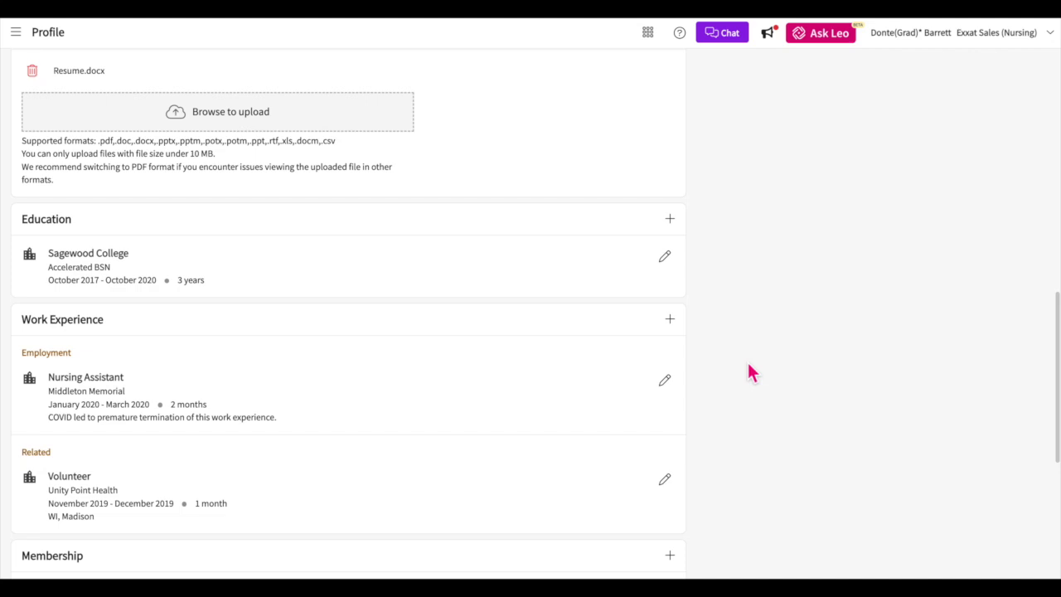
- Open the Nursing Assistant work experience entry for editing and save the record
left_click(668, 382)
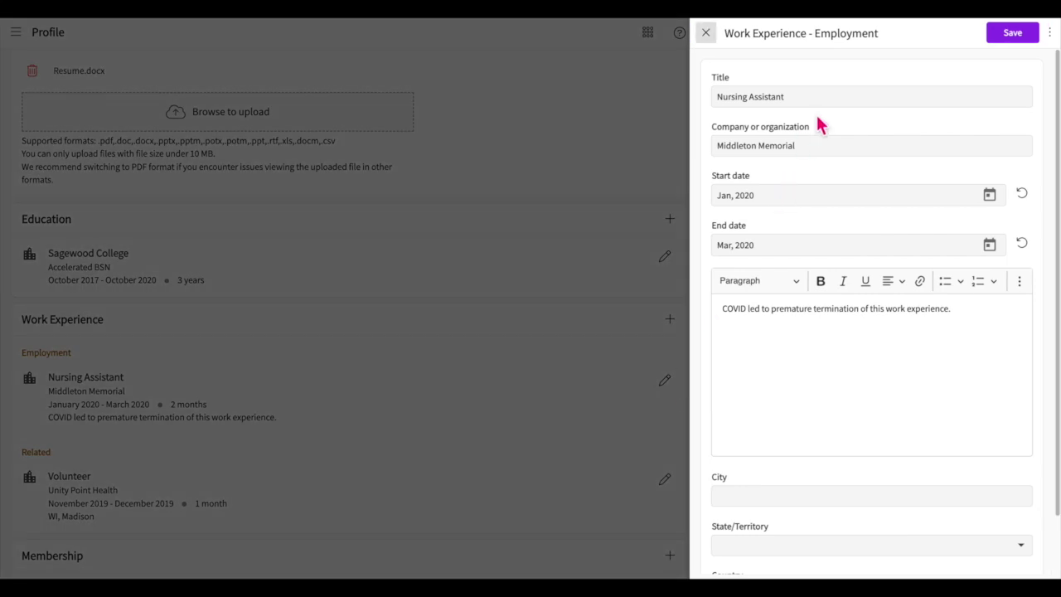
left_click(1016, 40)
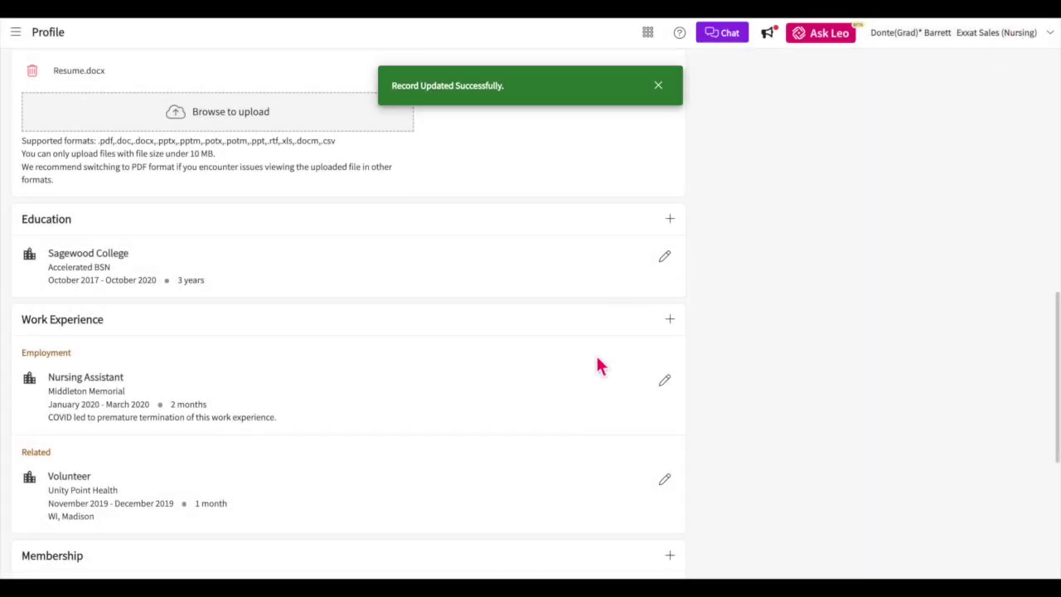
- Review the blank forms for adding a membership and a licensure, closing each without saving
scroll(600, 365, "down", 5)
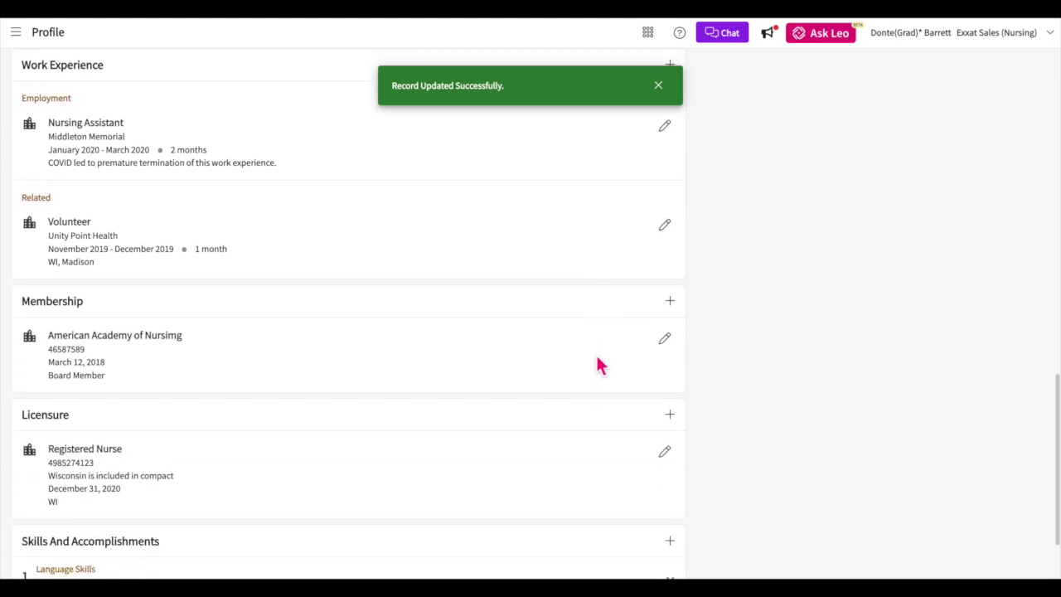
left_click(674, 305)
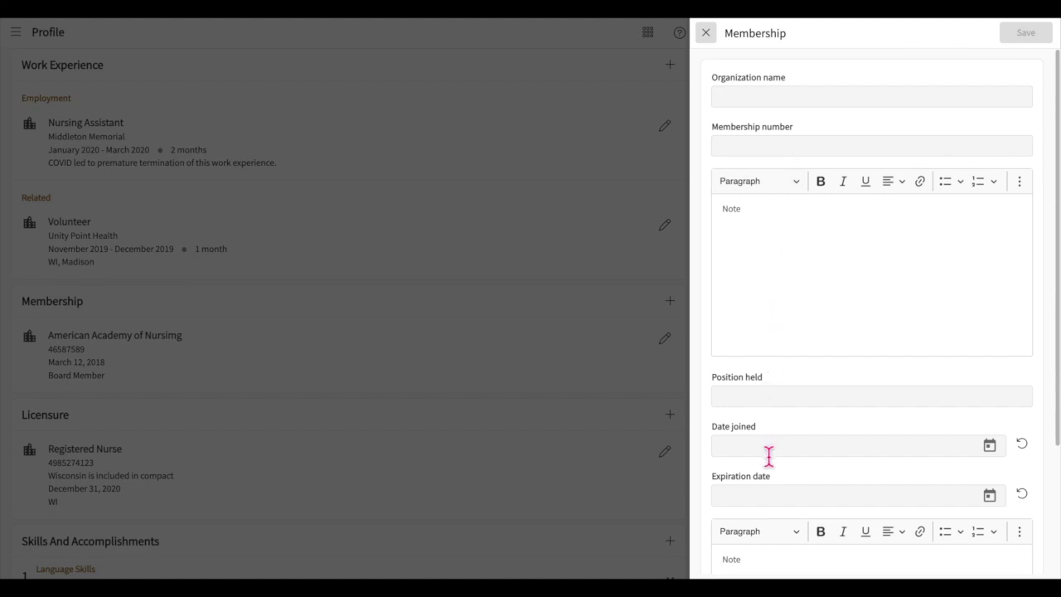
left_click(709, 38)
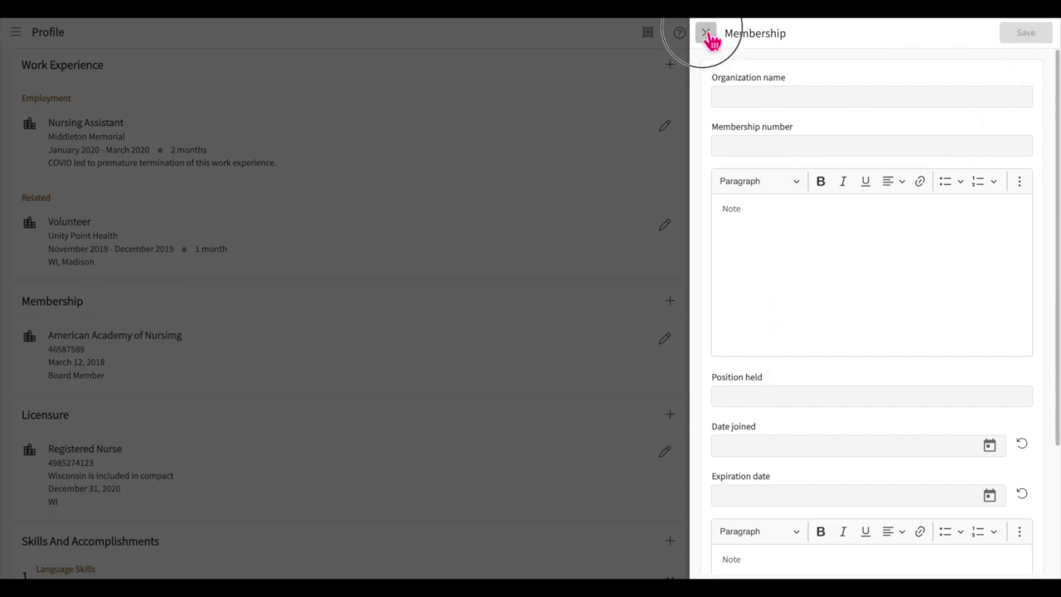
scroll(649, 280, "down", 3)
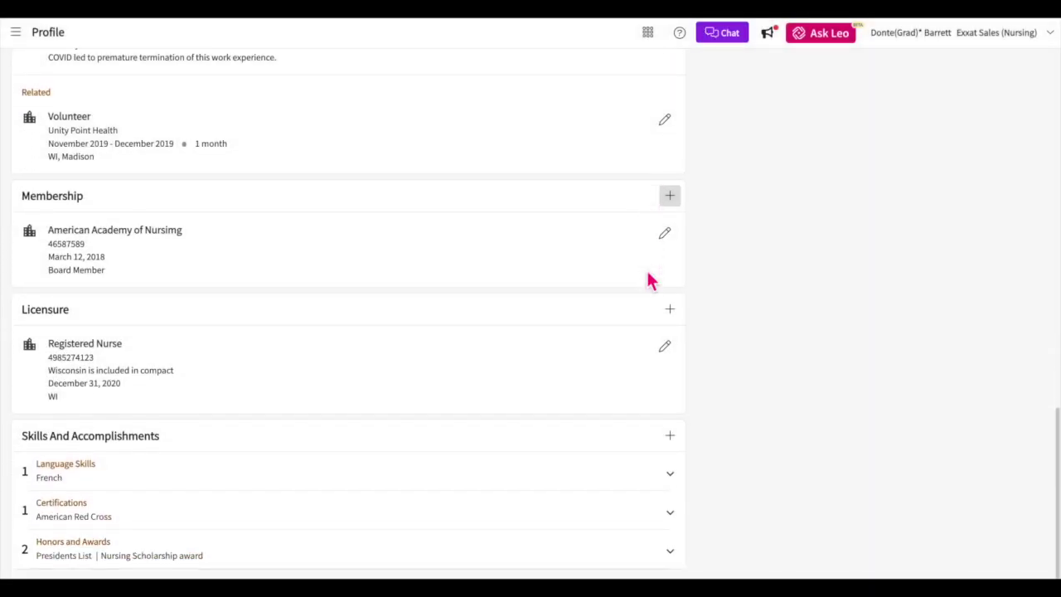
left_click(671, 311)
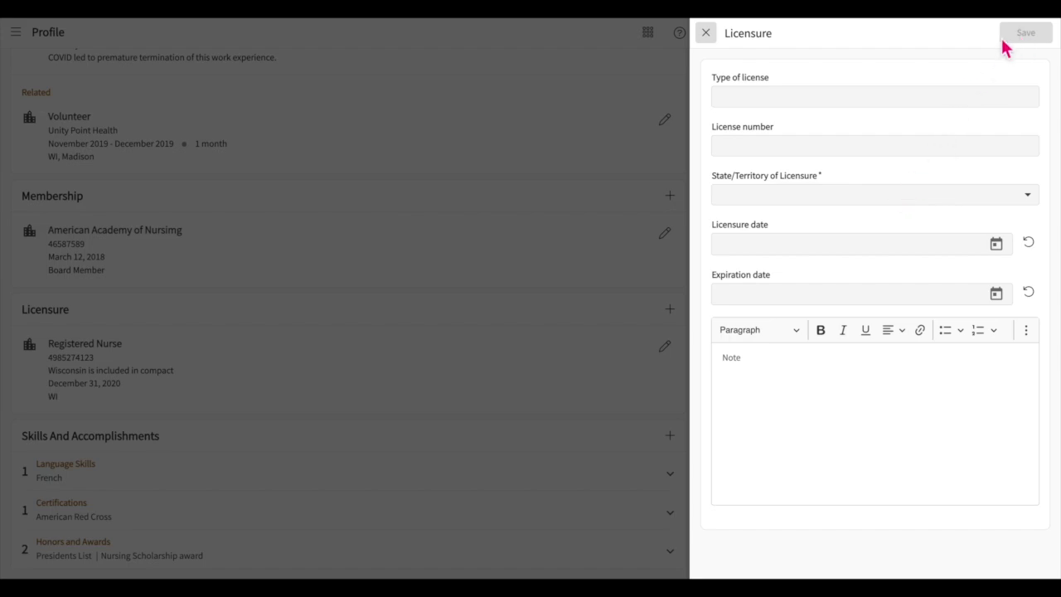
left_click(705, 33)
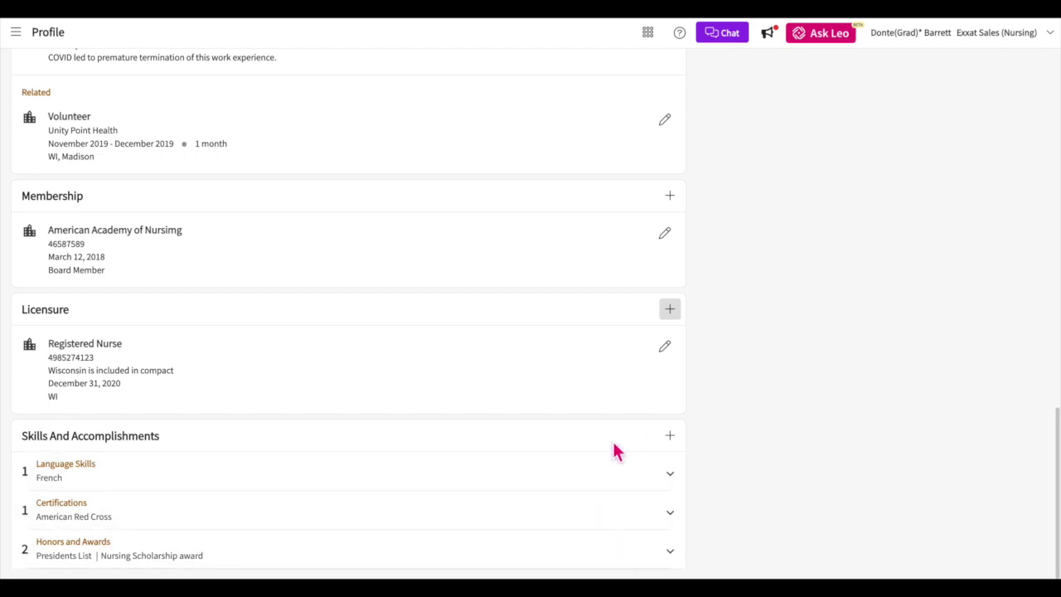
- Check which entry types can be added under Skills And Accomplishments without adding one
left_click(669, 435)
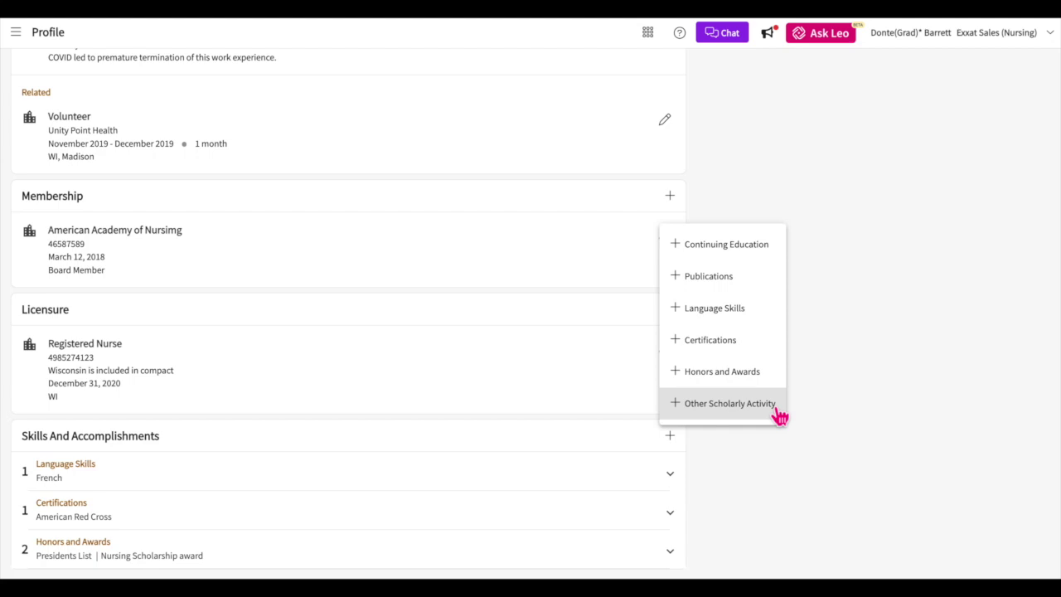
left_click(841, 408)
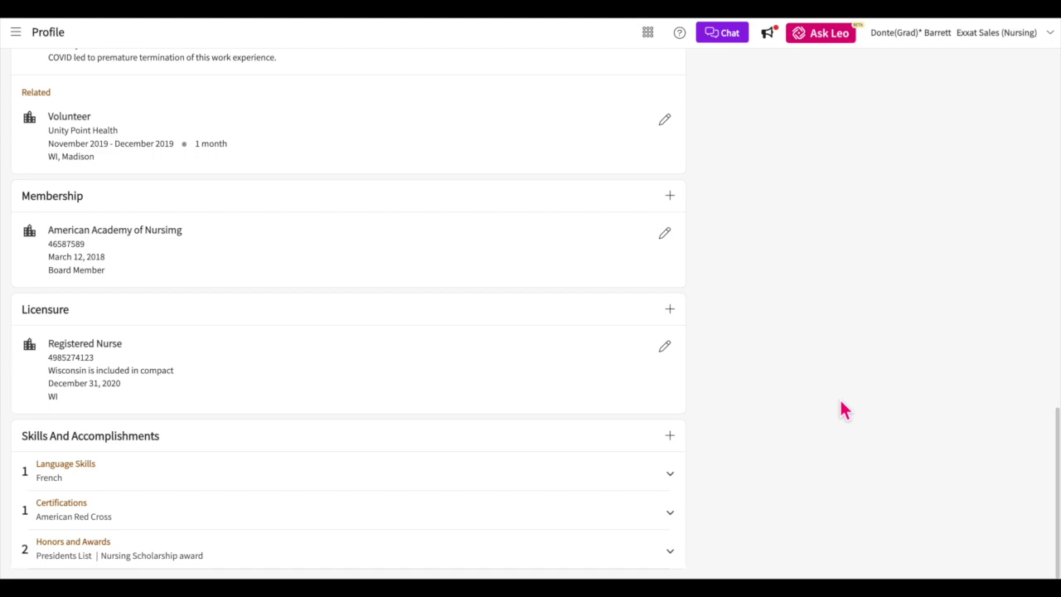
- Go from the profile to the dashboard and open the pending profile attestations
scroll(841, 409, "up", 15)
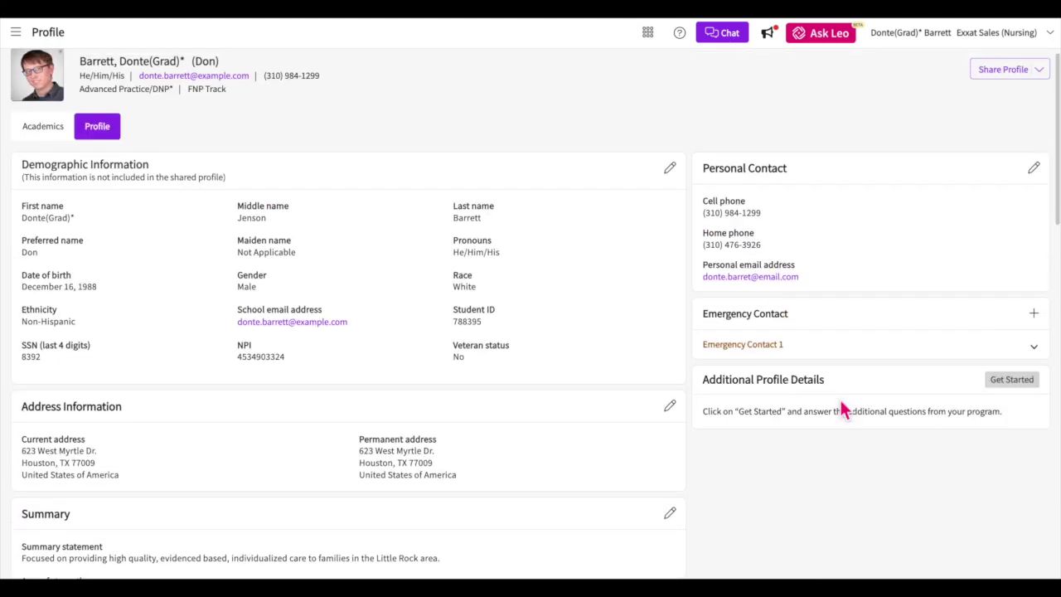
scroll(841, 407, "up", 1)
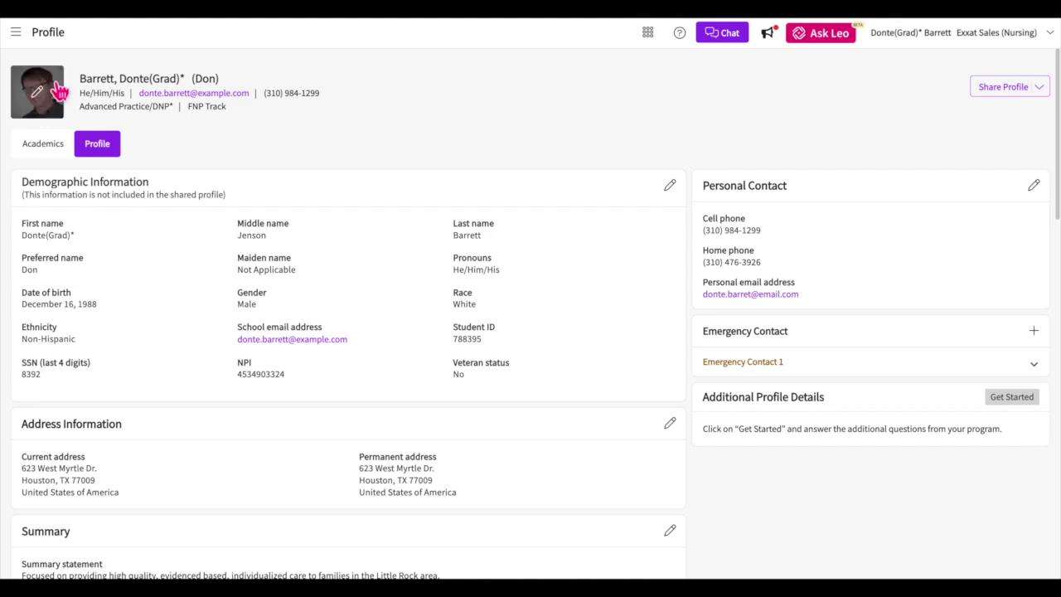
left_click(16, 33)
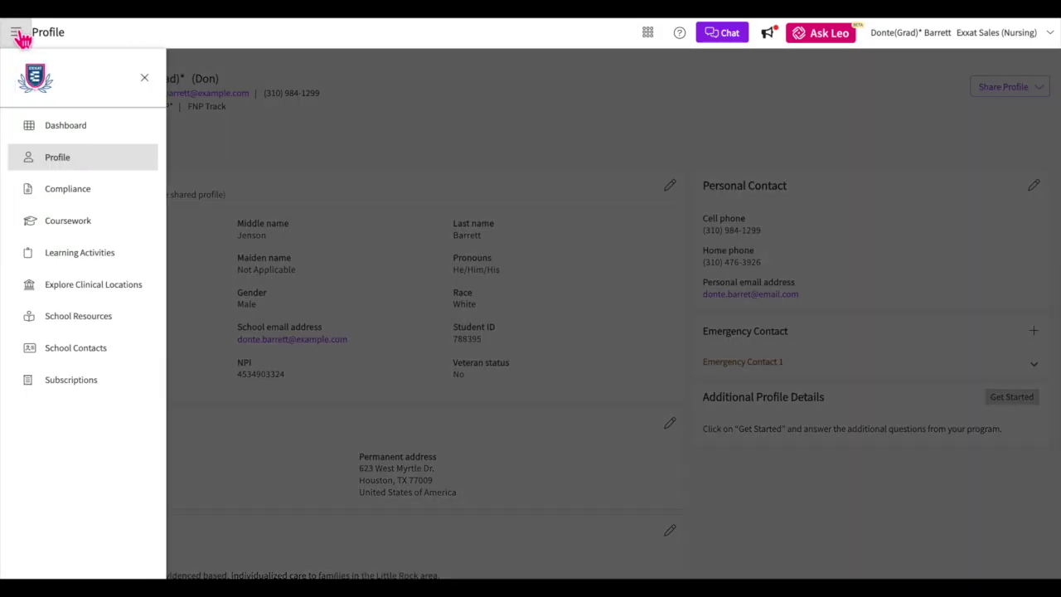
left_click(64, 128)
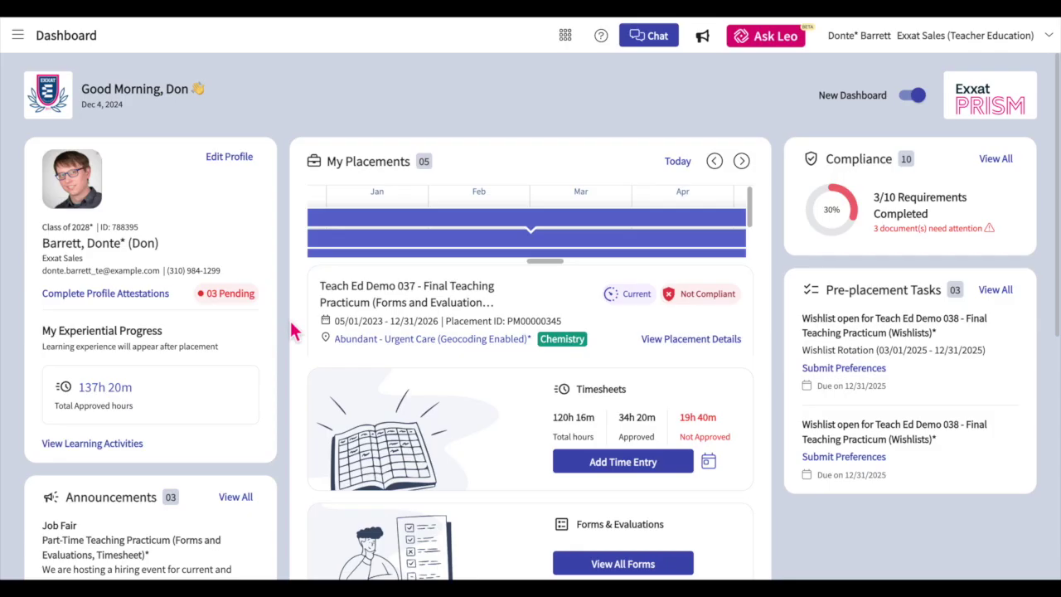
left_click(134, 300)
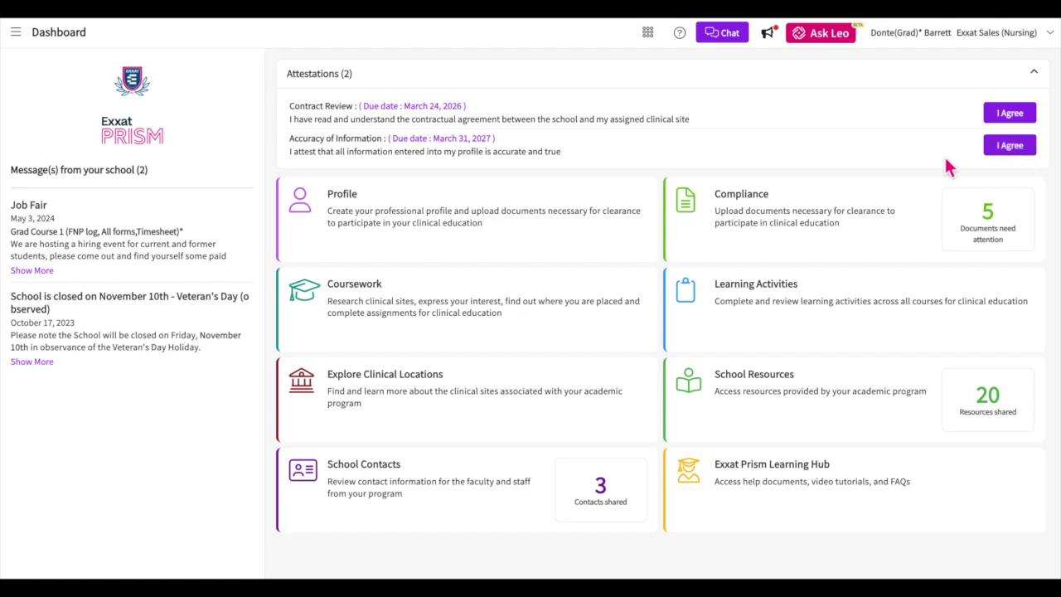
- Open the profile from the dashboard, start the Download Profile option, and cancel saving the file
left_click(348, 195)
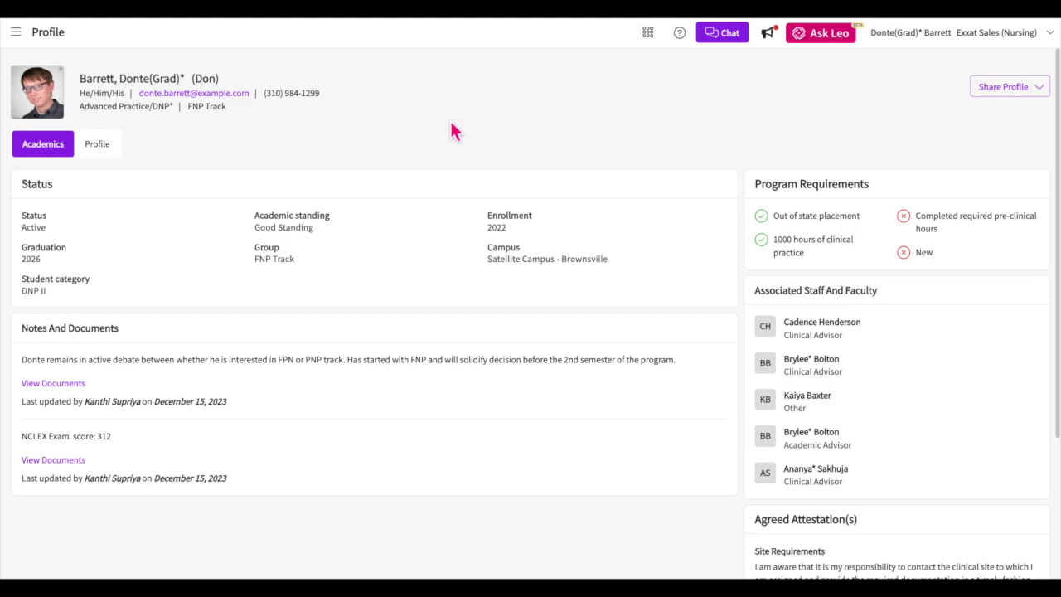
left_click(1044, 94)
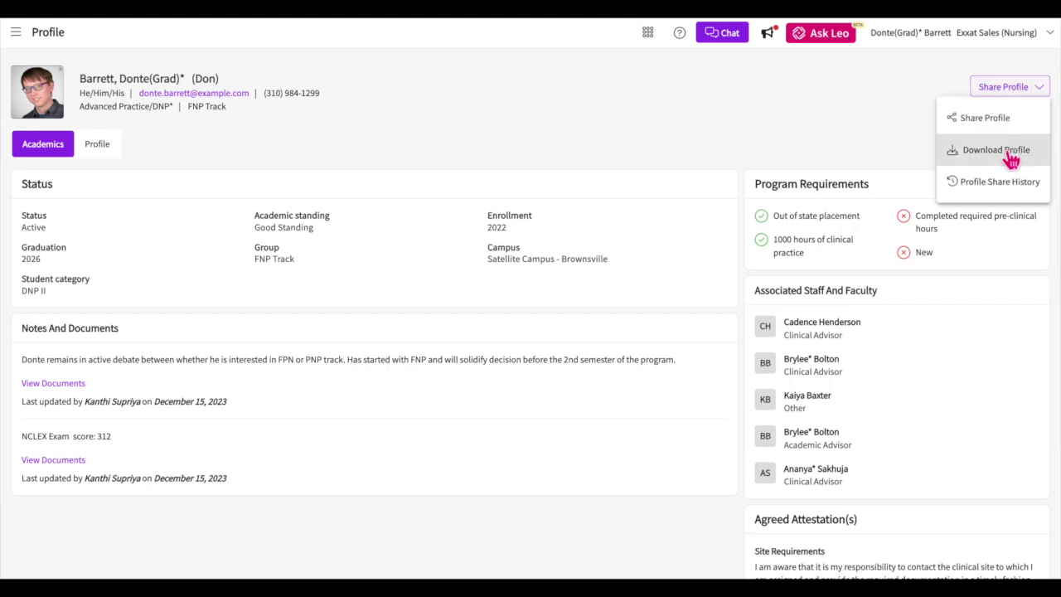
left_click(1011, 159)
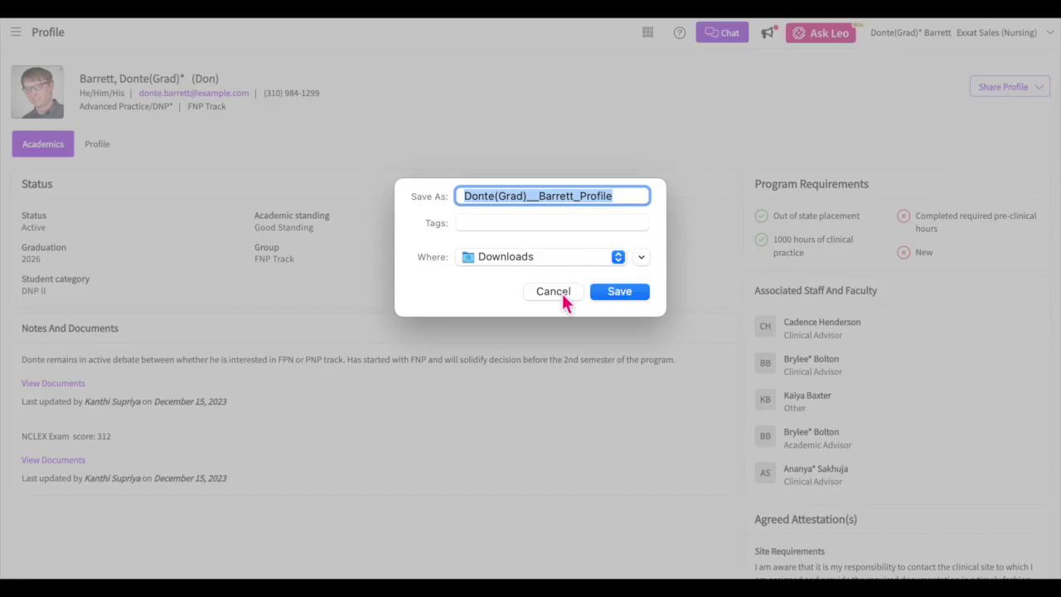
left_click(552, 291)
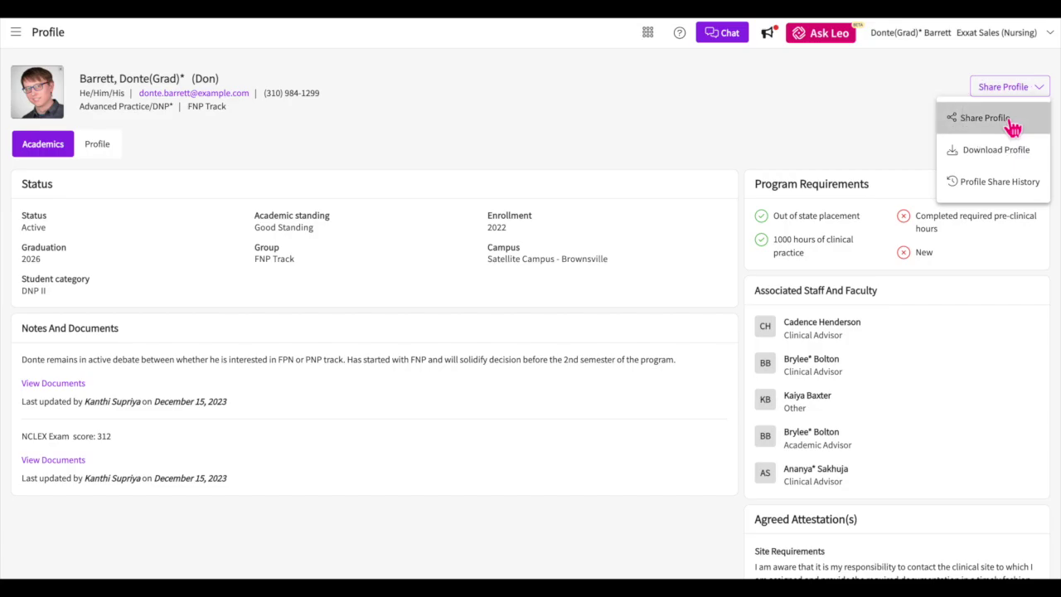
- Open the Share Profile form to review its sharing options and close it without sending
left_click(1010, 120)
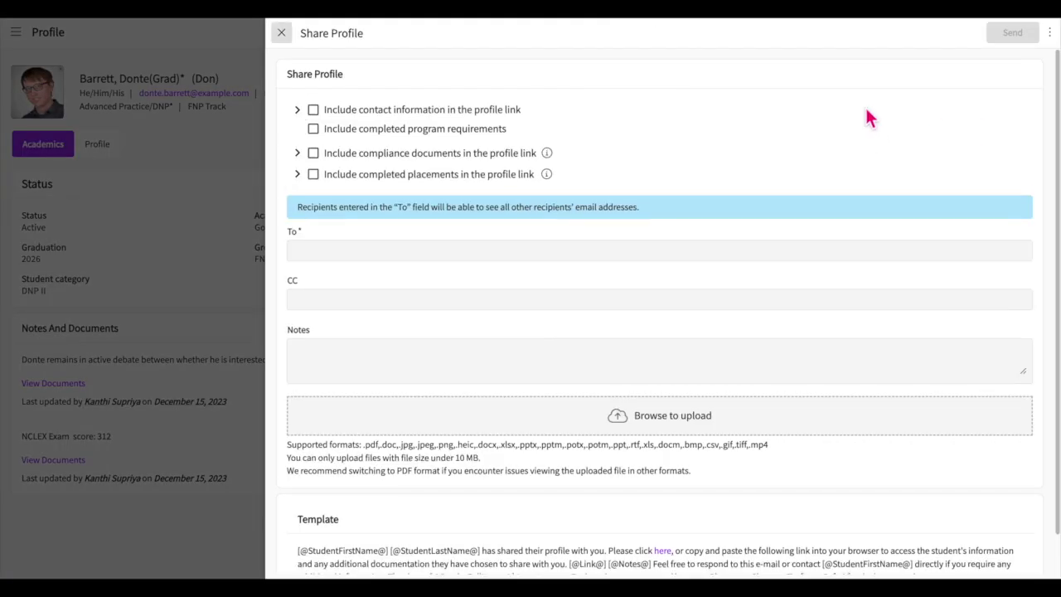
left_click(286, 35)
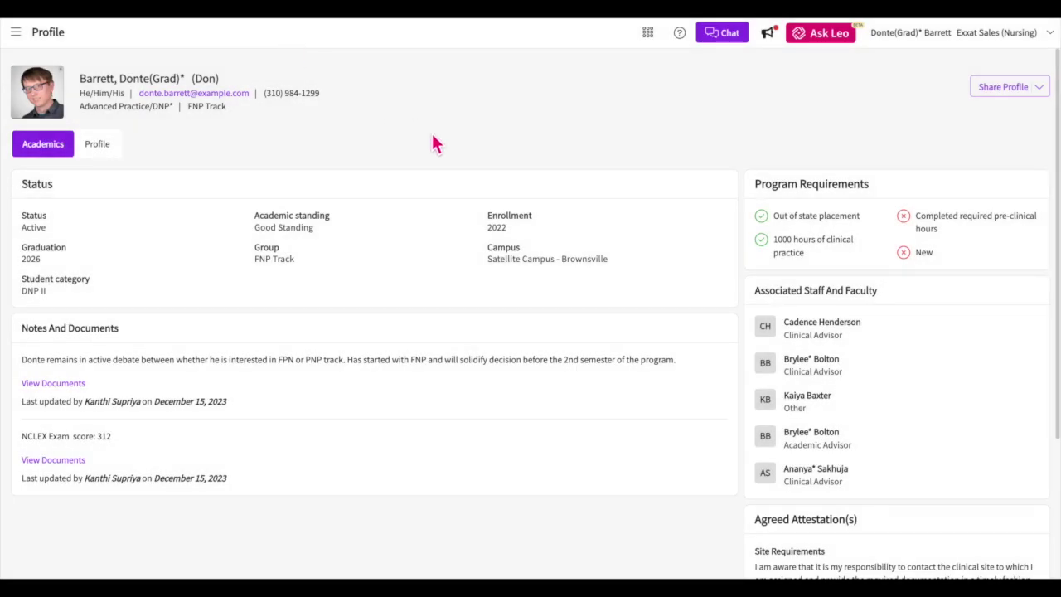